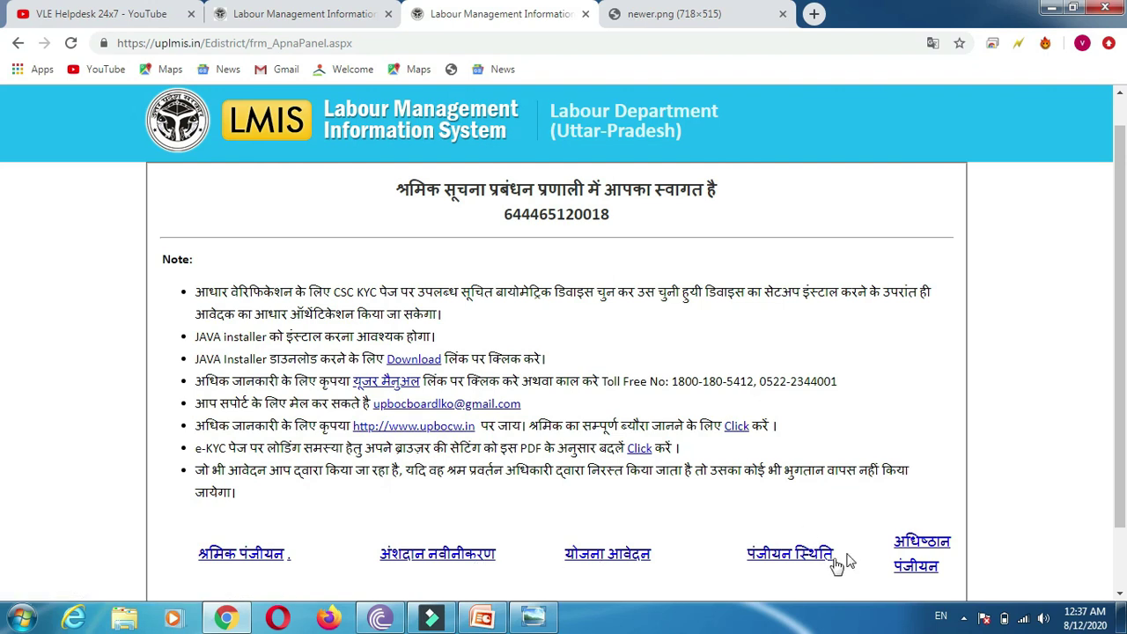
Step: Show the newer.png labour card image advertising new or renewed cards for 45 rupees
left_click(299, 10)
left_click(682, 15)
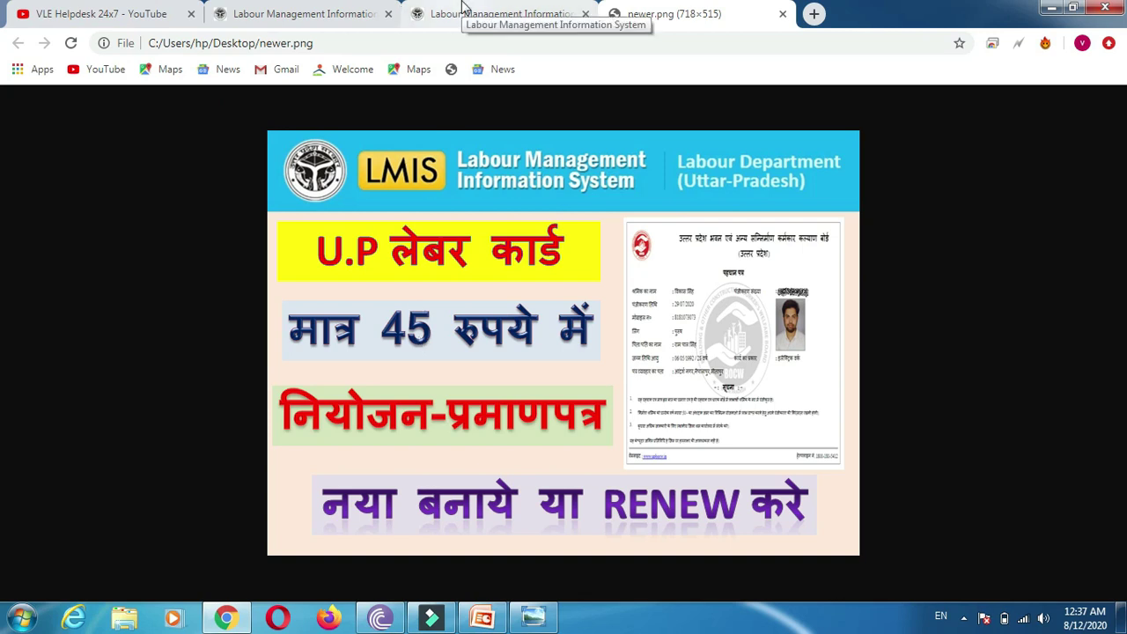
Step: Search the Digital Seva services for 'labour' and open Labour Registration
left_click(141, 14)
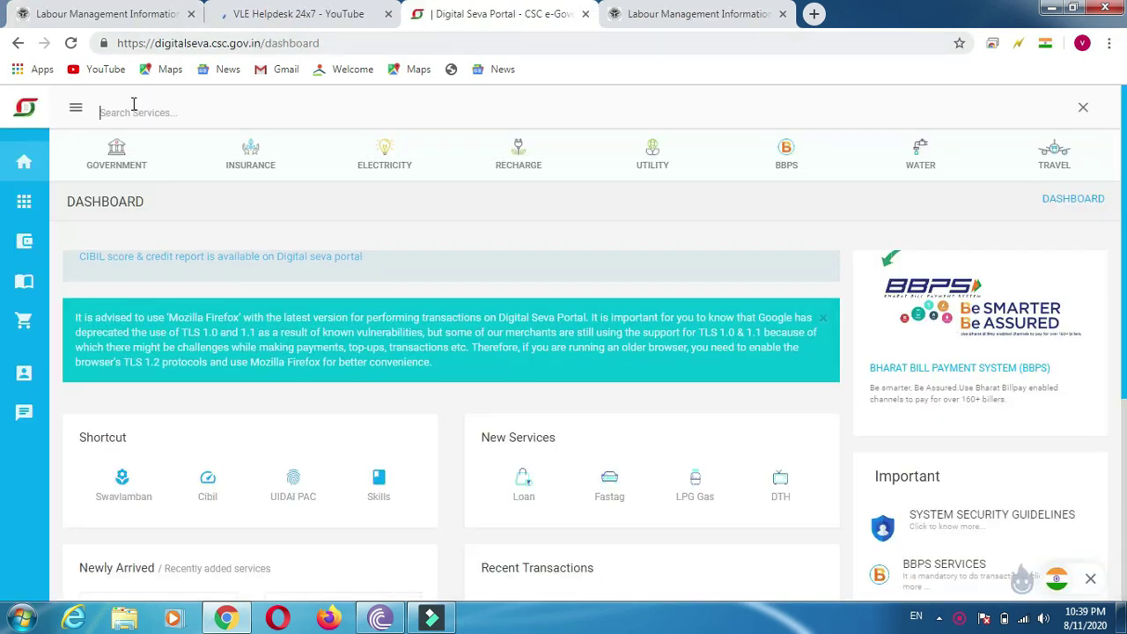
left_click(123, 113)
type("l")
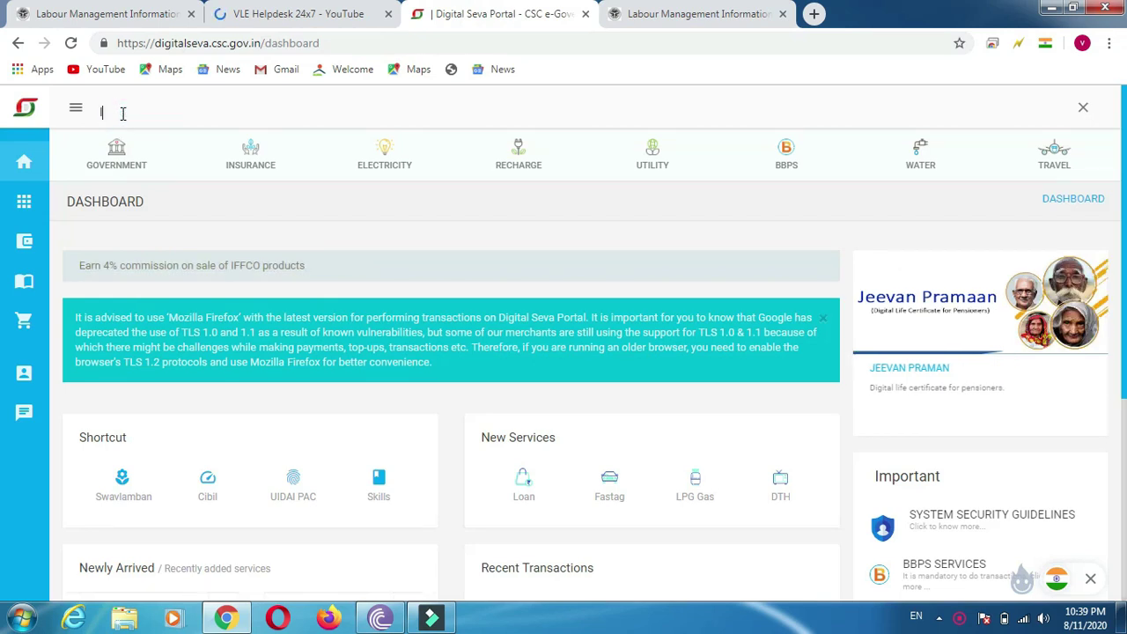
type("abour")
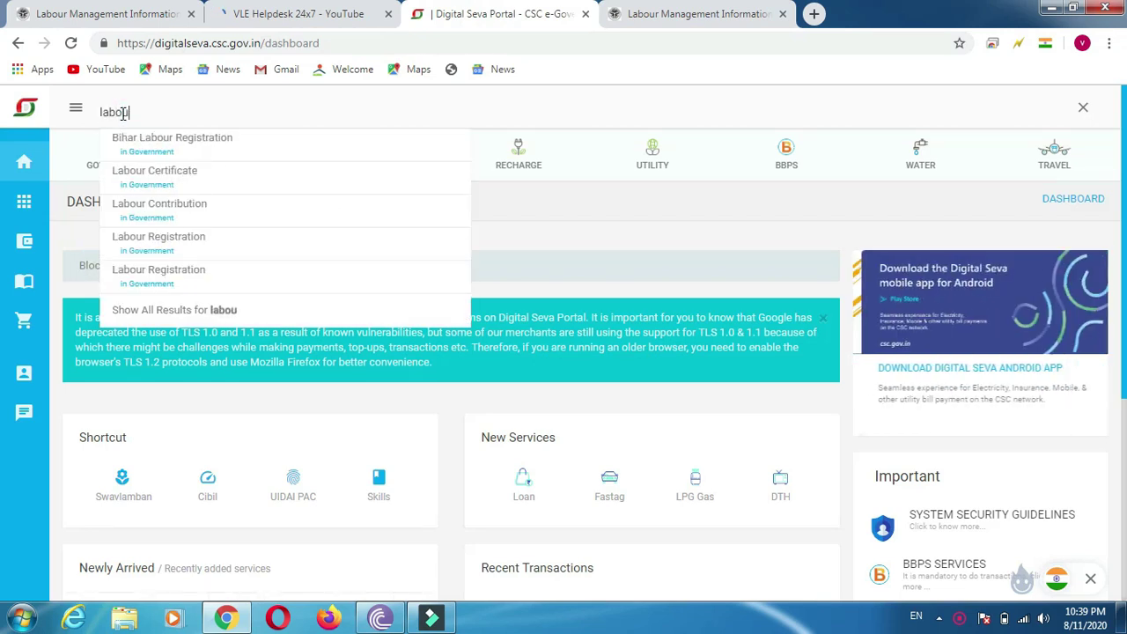
left_click(162, 285)
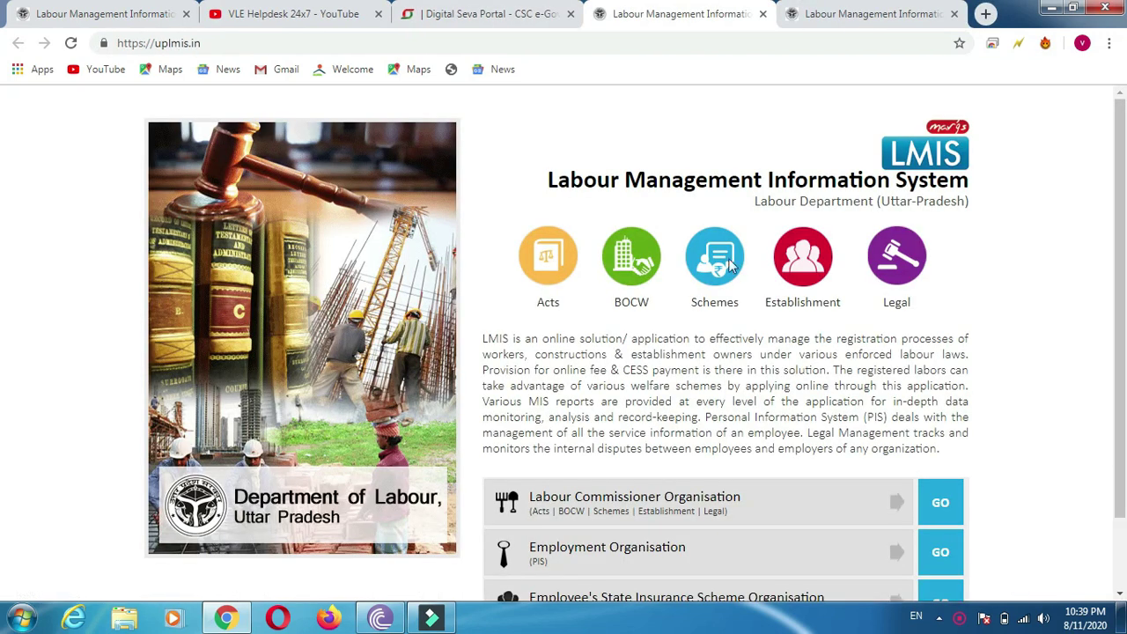
Step: Enter the Labour Commissioner Organisation portal and go to the CSC Connect sign-in page
left_click(946, 517)
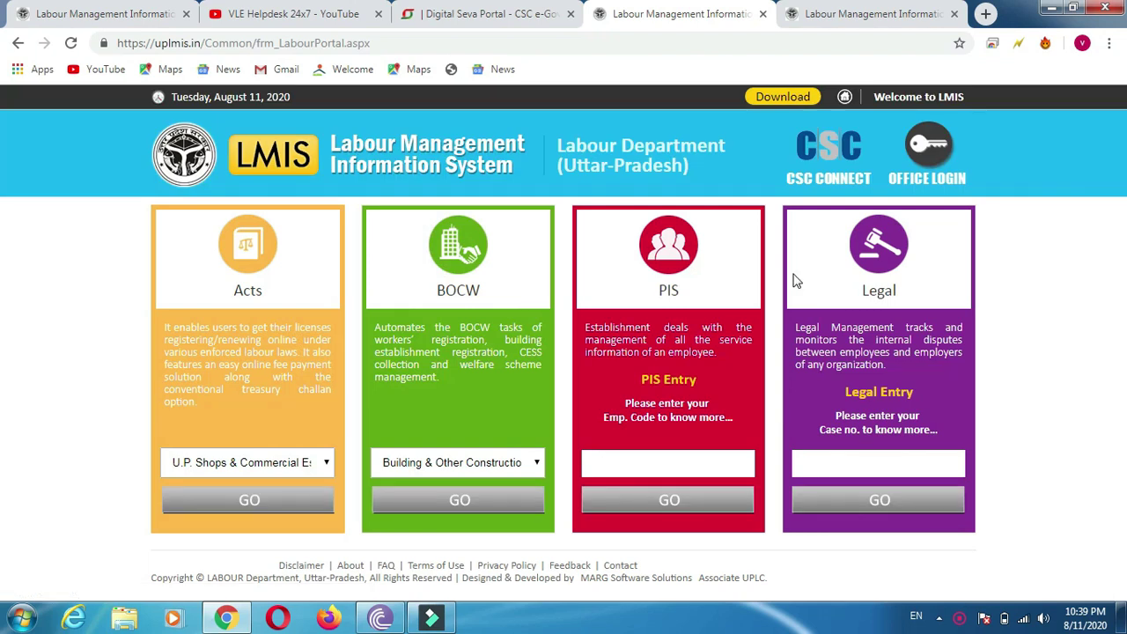
left_click(843, 148)
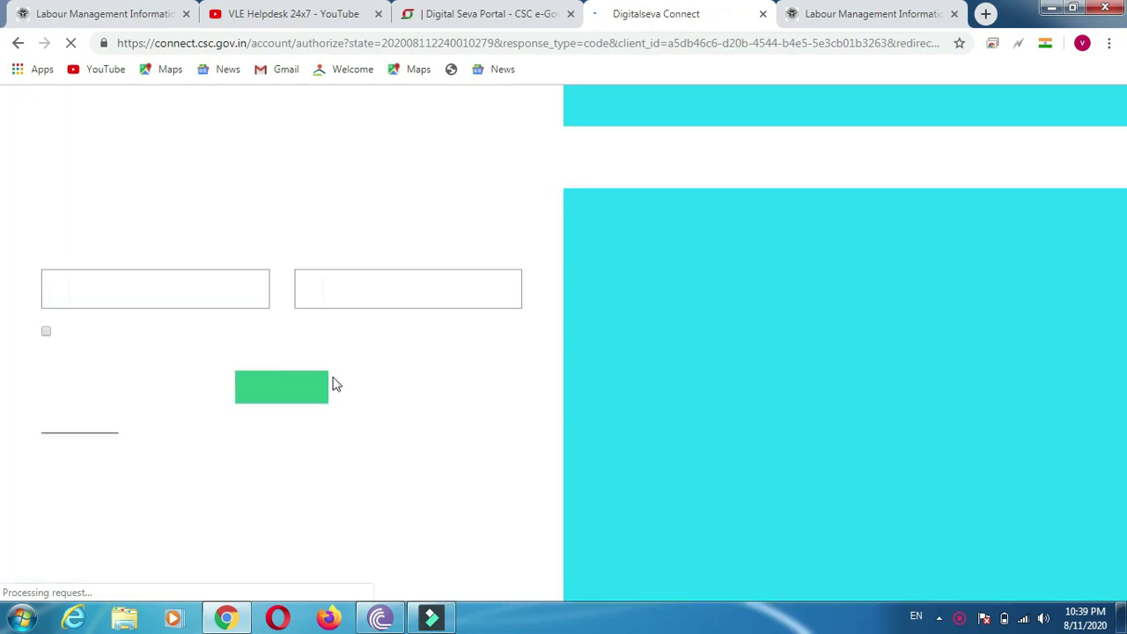
Step: Sign in to Digital Seva Connect with the operator's username and password
left_click(168, 286)
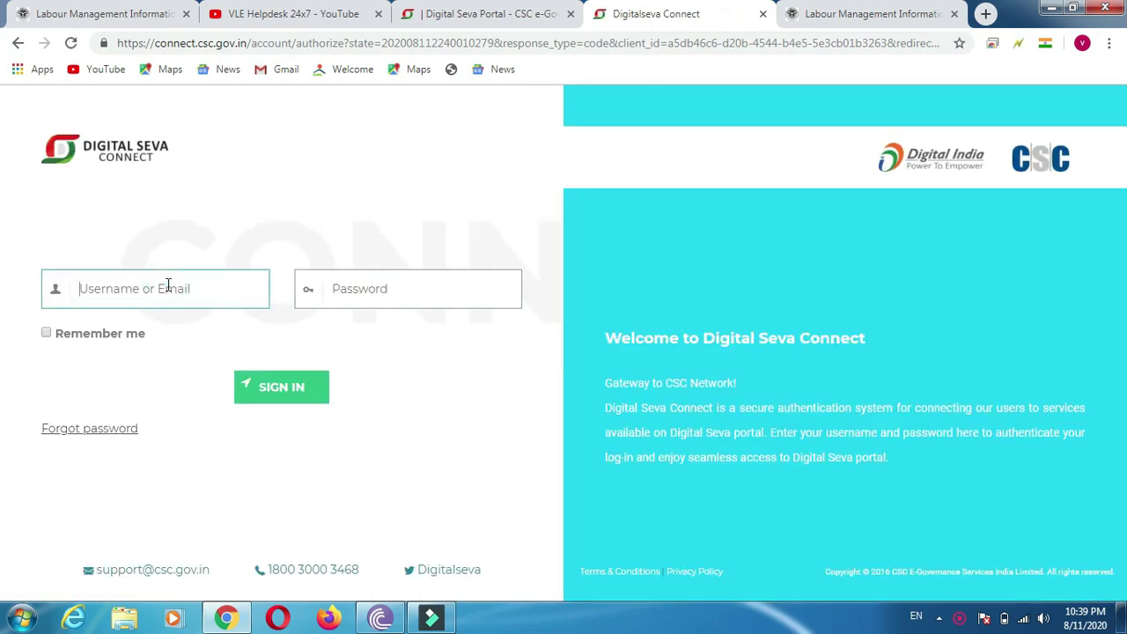
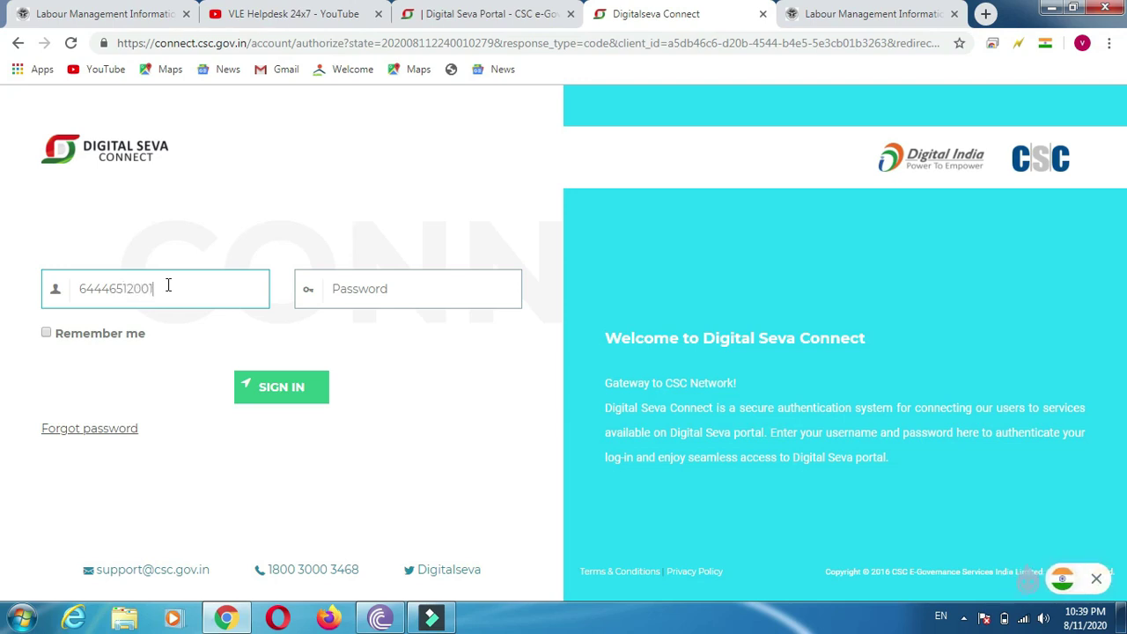
left_click(387, 286)
type("•••••")
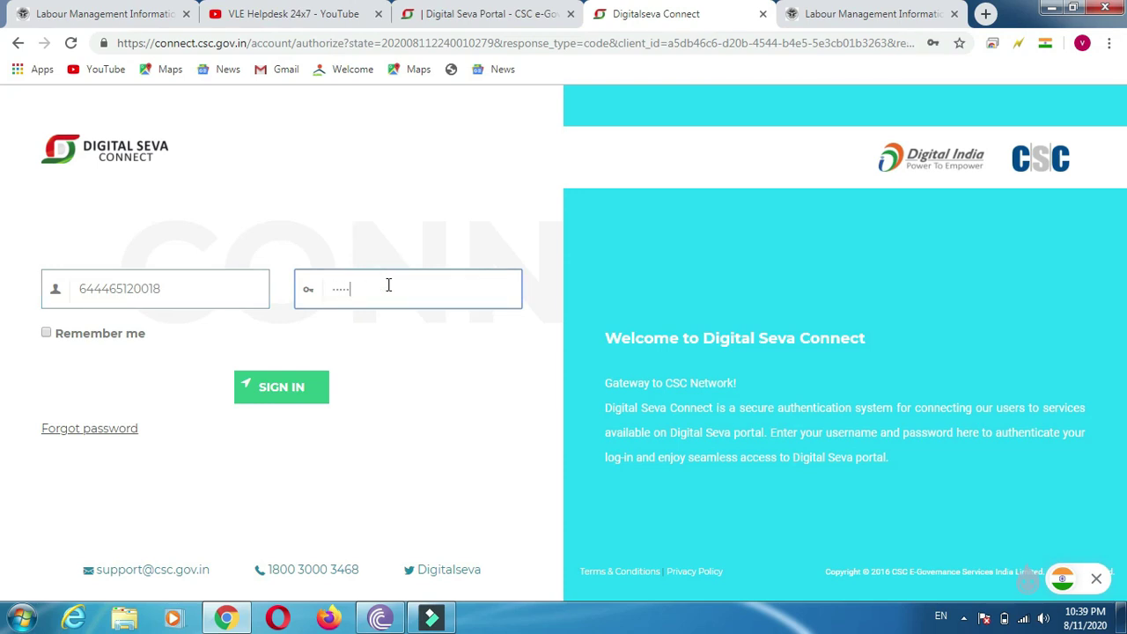
type("••••")
left_click(300, 387)
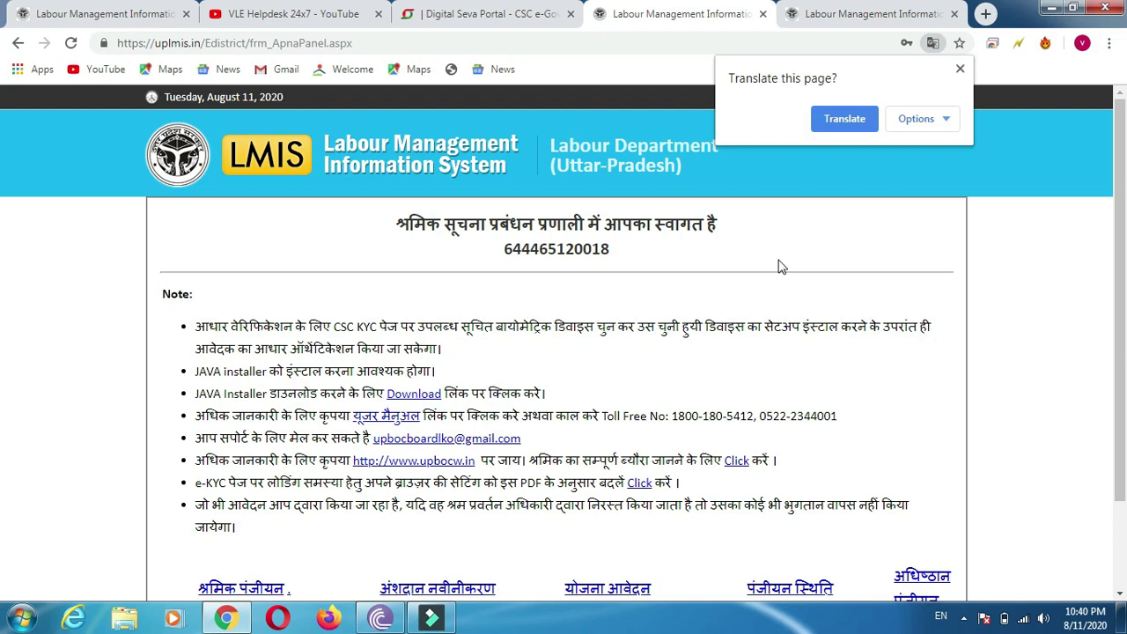
Step: Dismiss the translation offer and open the श्रमिक पंजीयन worker registration link
left_click(961, 69)
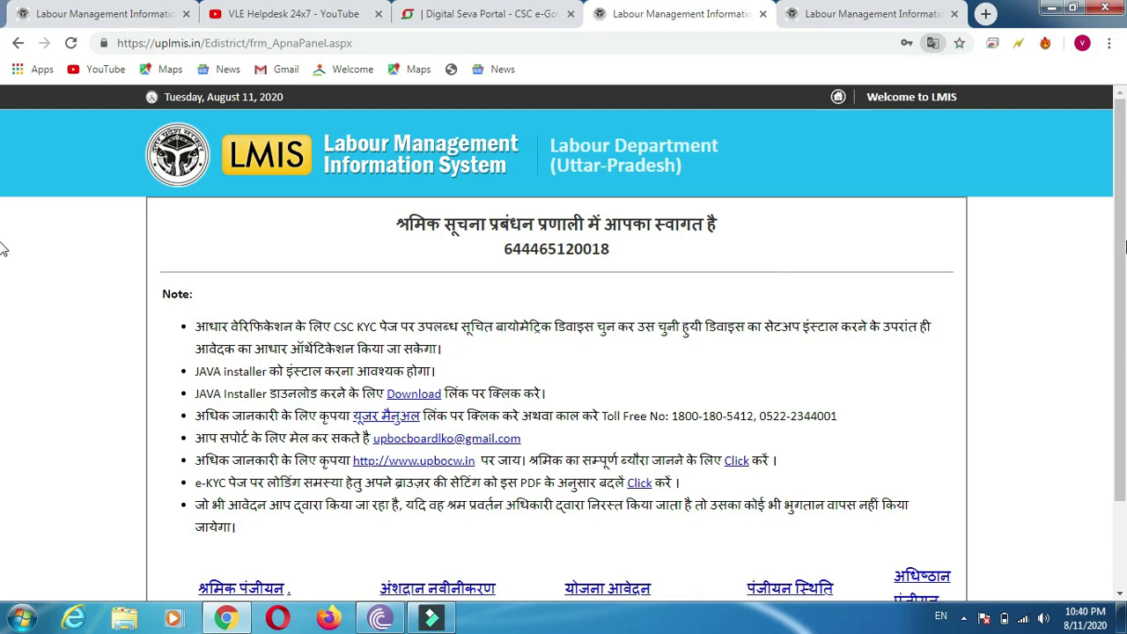
scroll(2, 356, "down", 1)
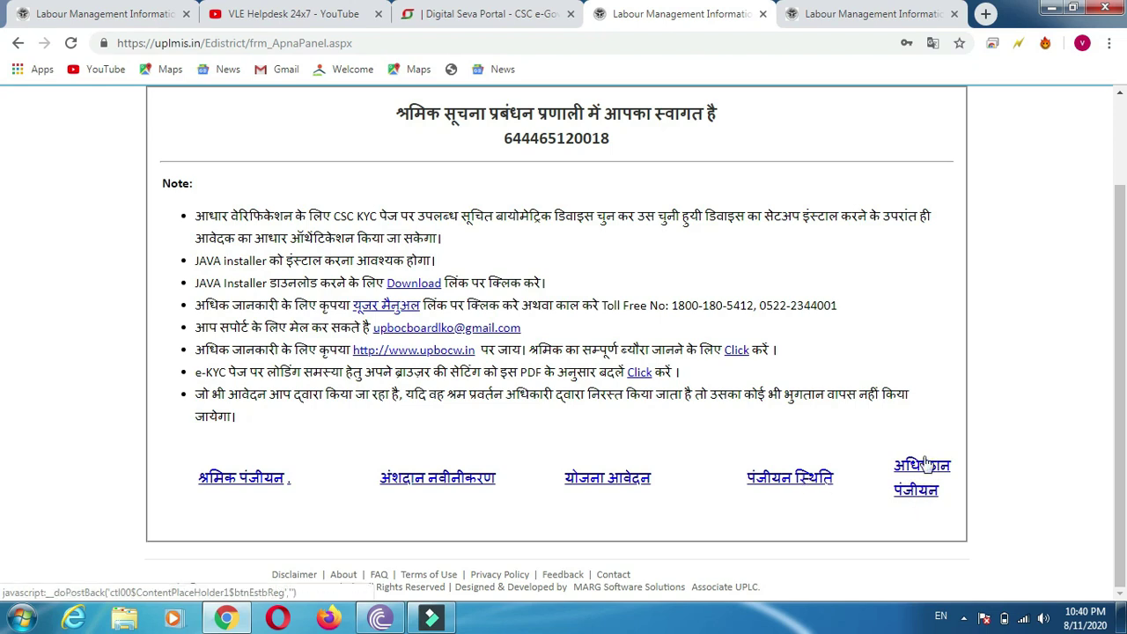
left_click(225, 479)
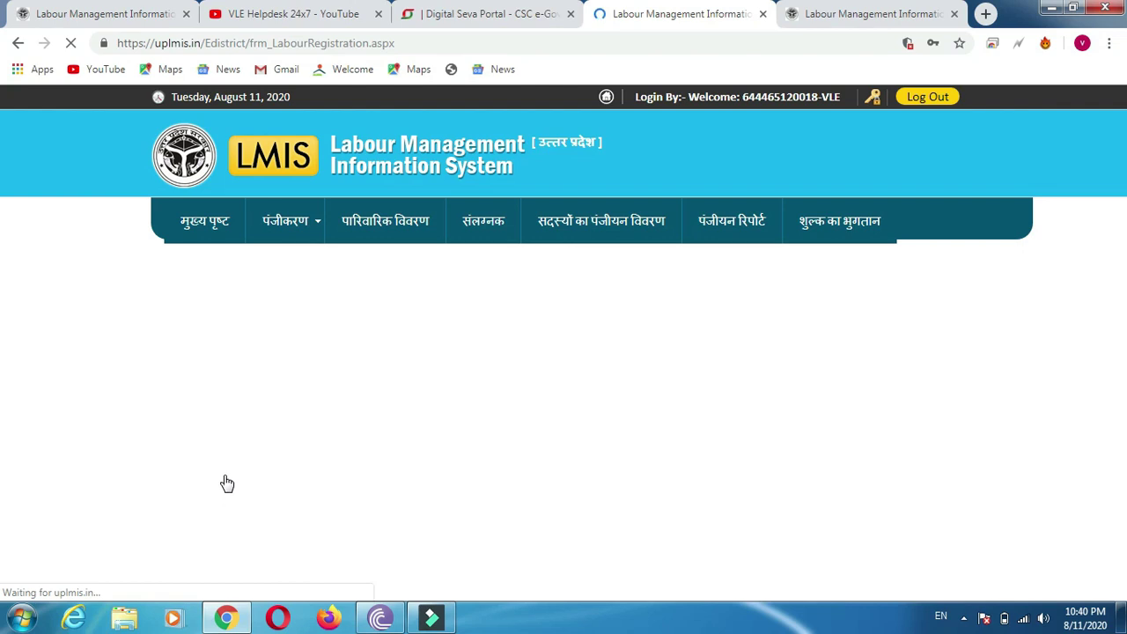
Step: Enter the worker's mobile number, request an OTP, and verify it with the received code
left_click(400, 377)
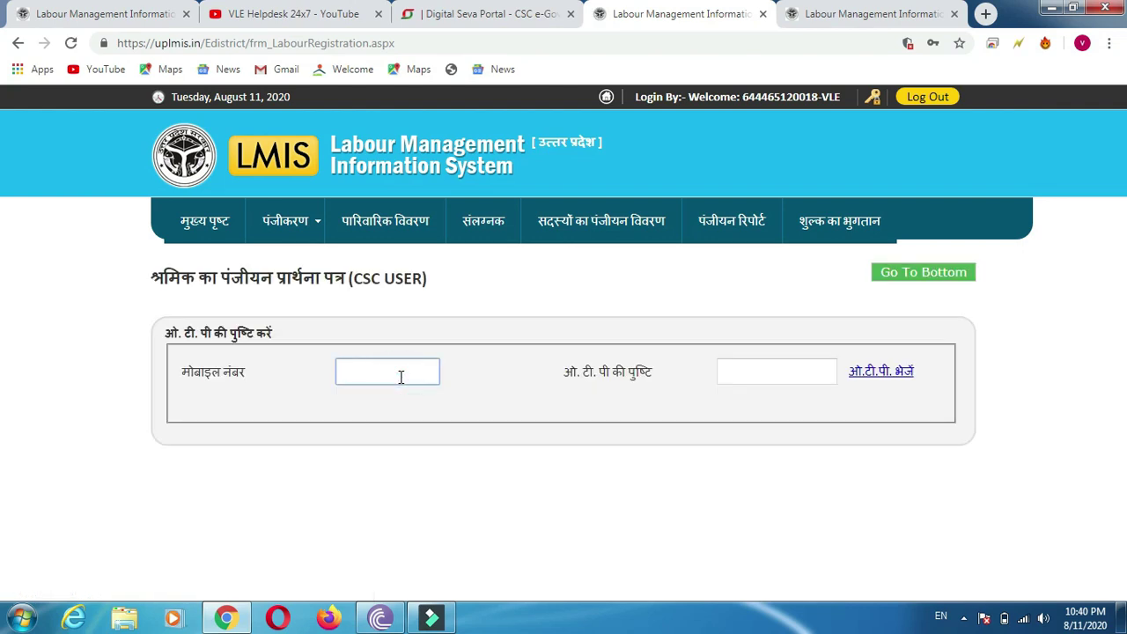
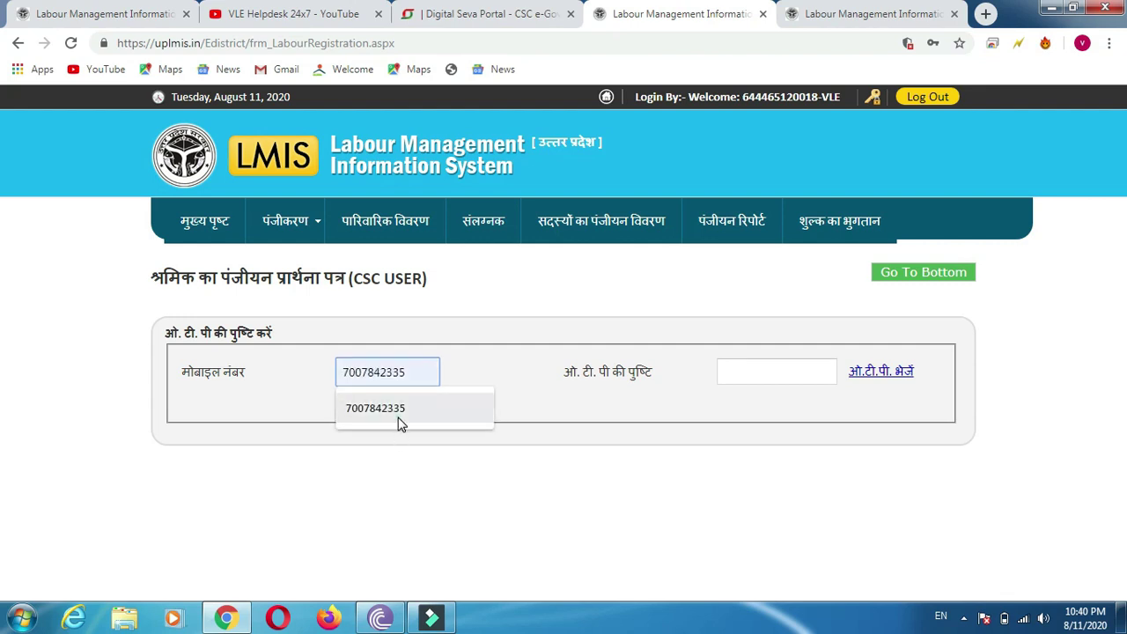
left_click(398, 414)
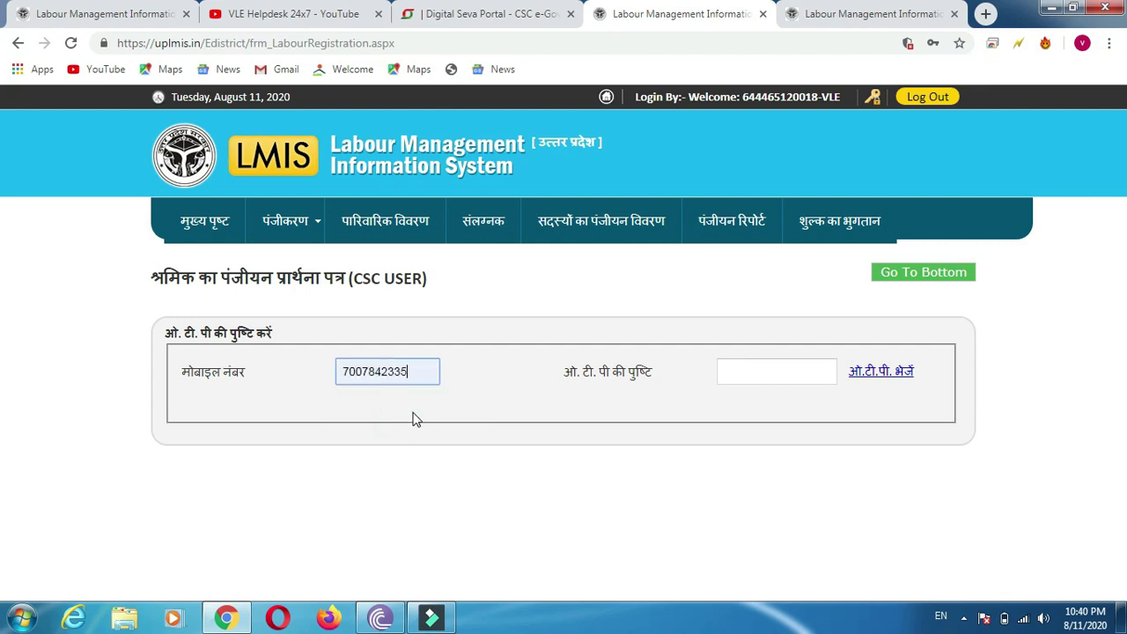
left_click(872, 374)
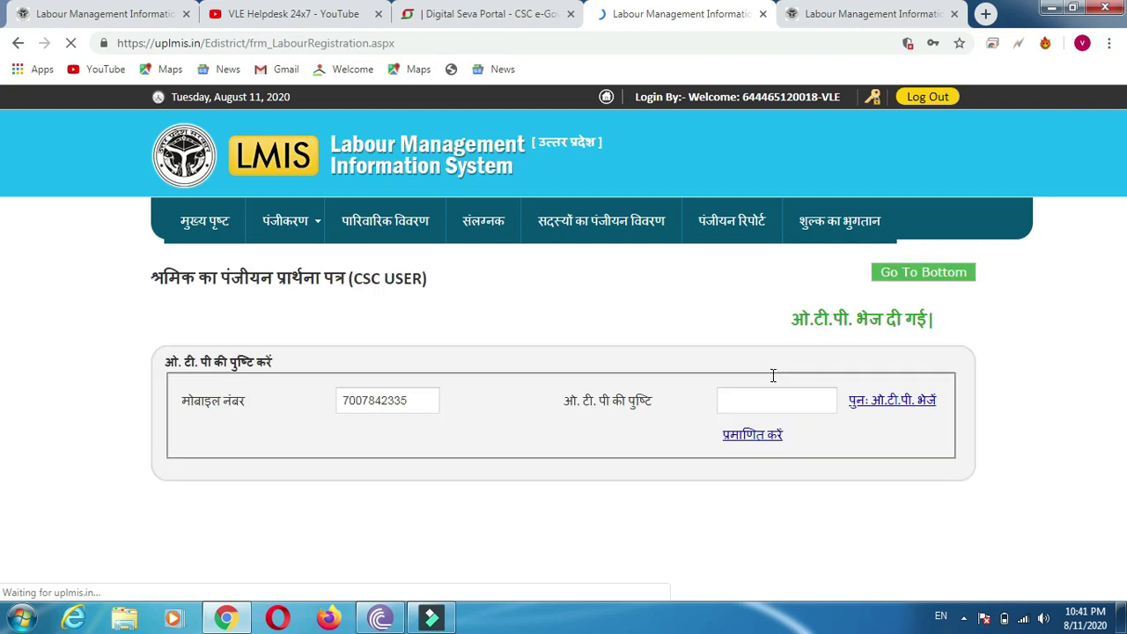
left_click(761, 400)
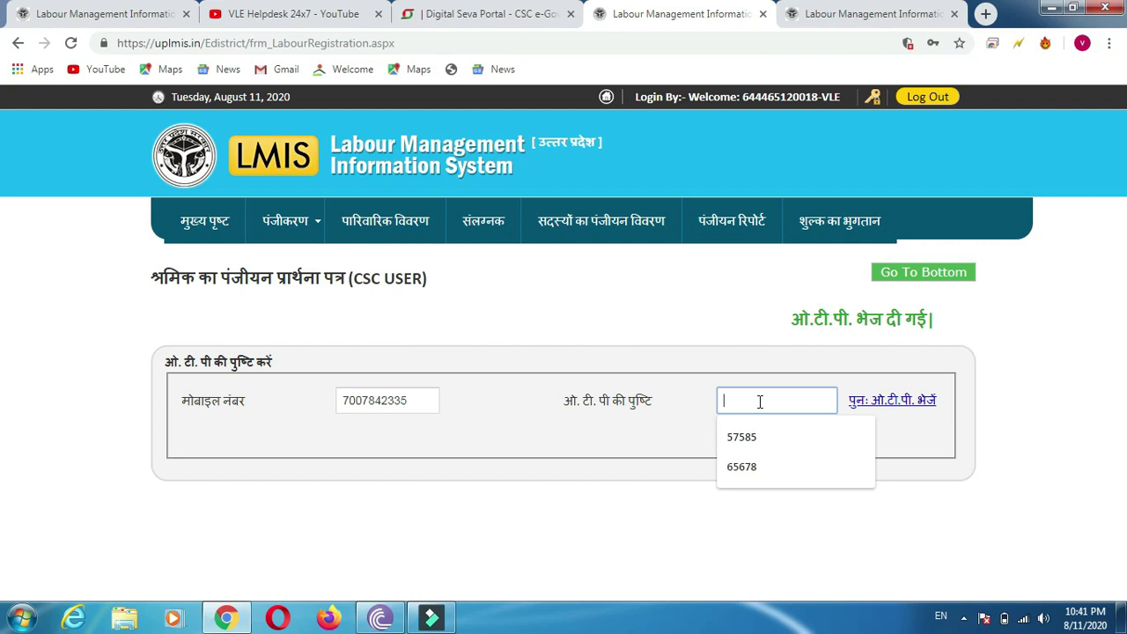
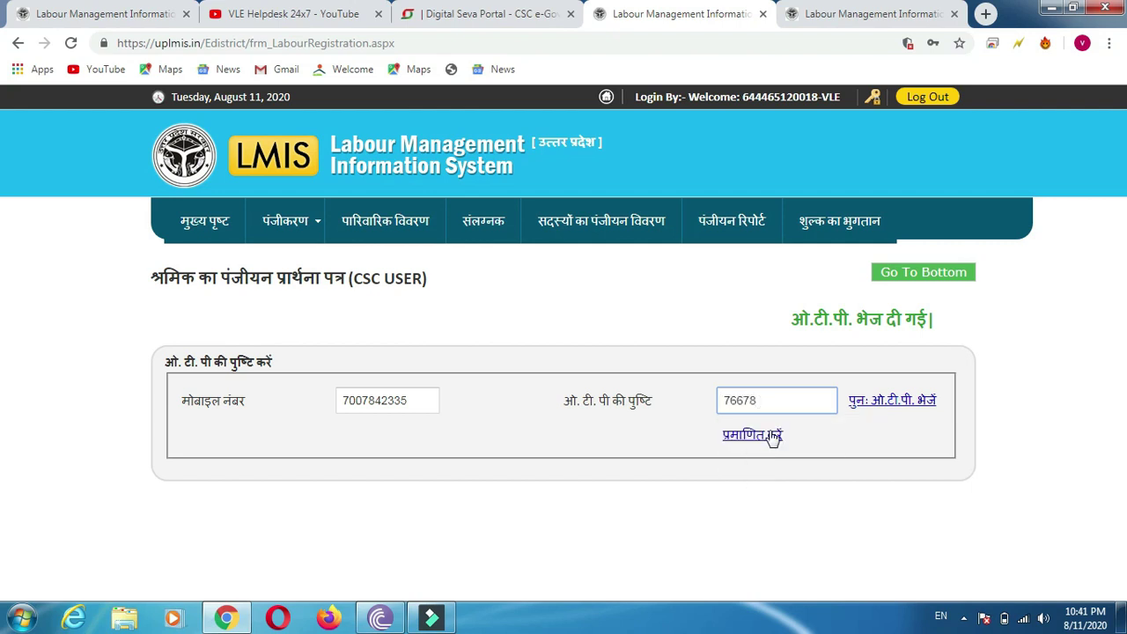
left_click(763, 437)
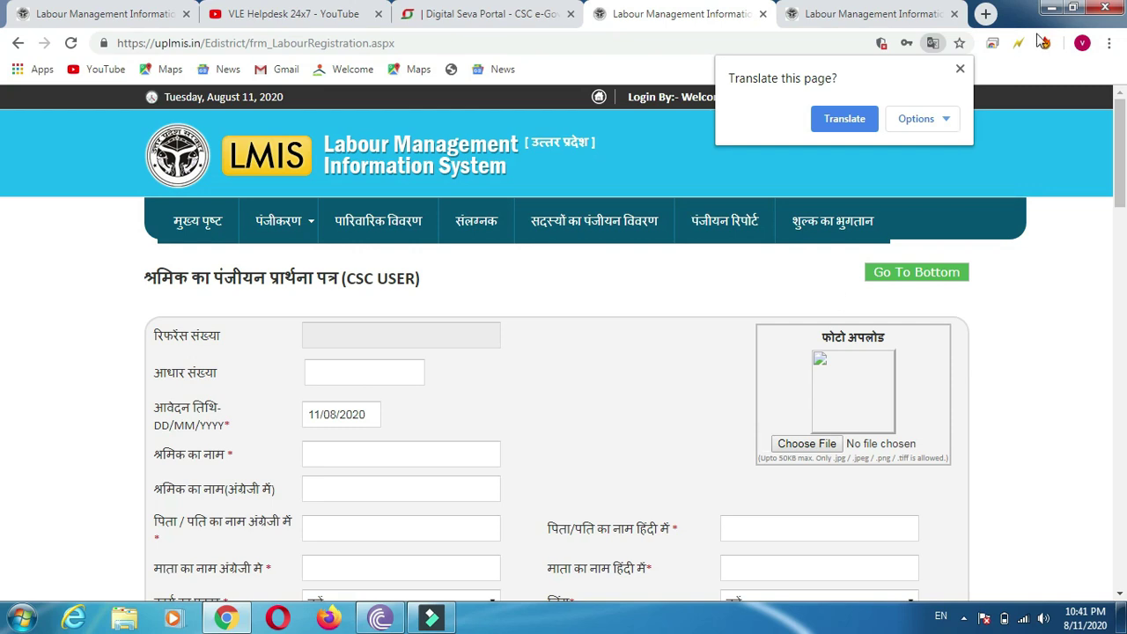
Step: Dismiss the translation offer and enter the worker's Aadhaar number
left_click(959, 68)
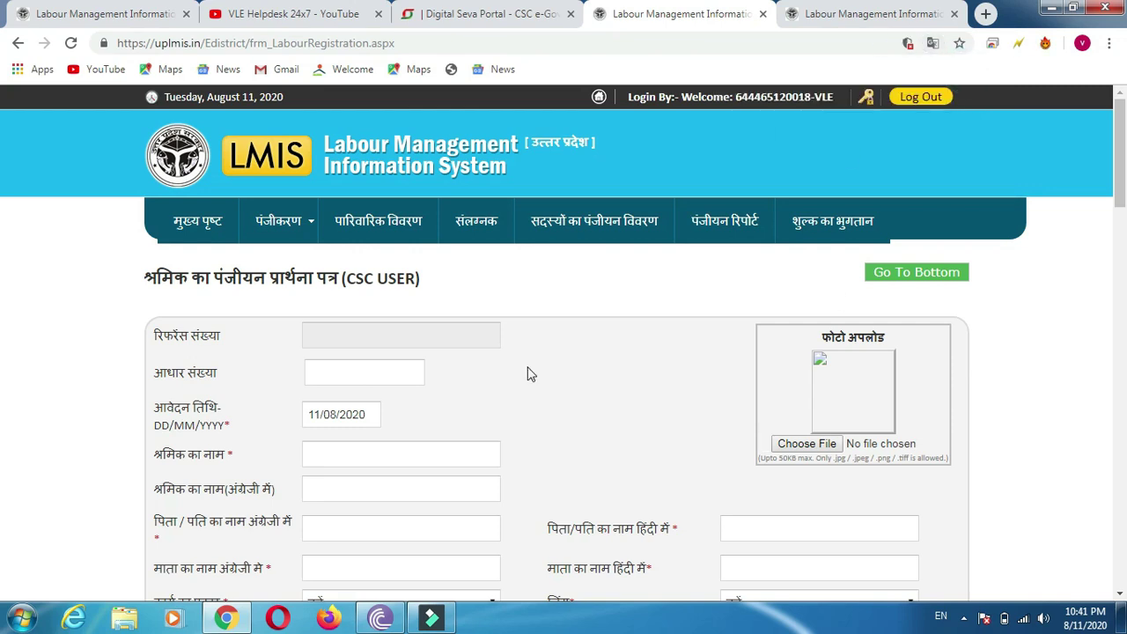
left_click(444, 338)
left_click(369, 377)
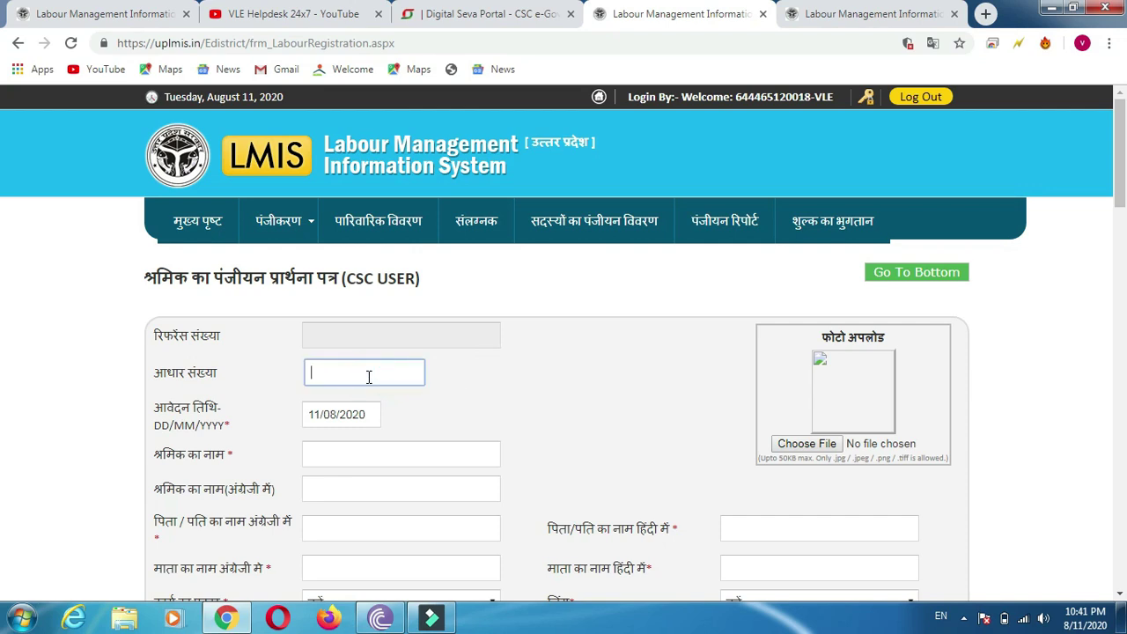
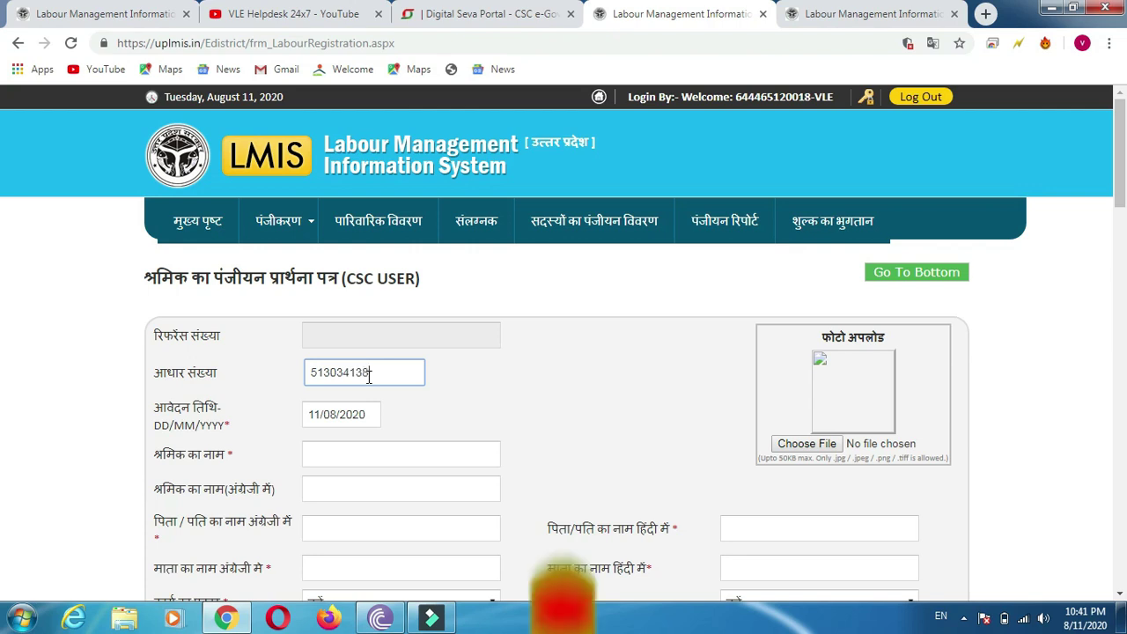
left_click(357, 447)
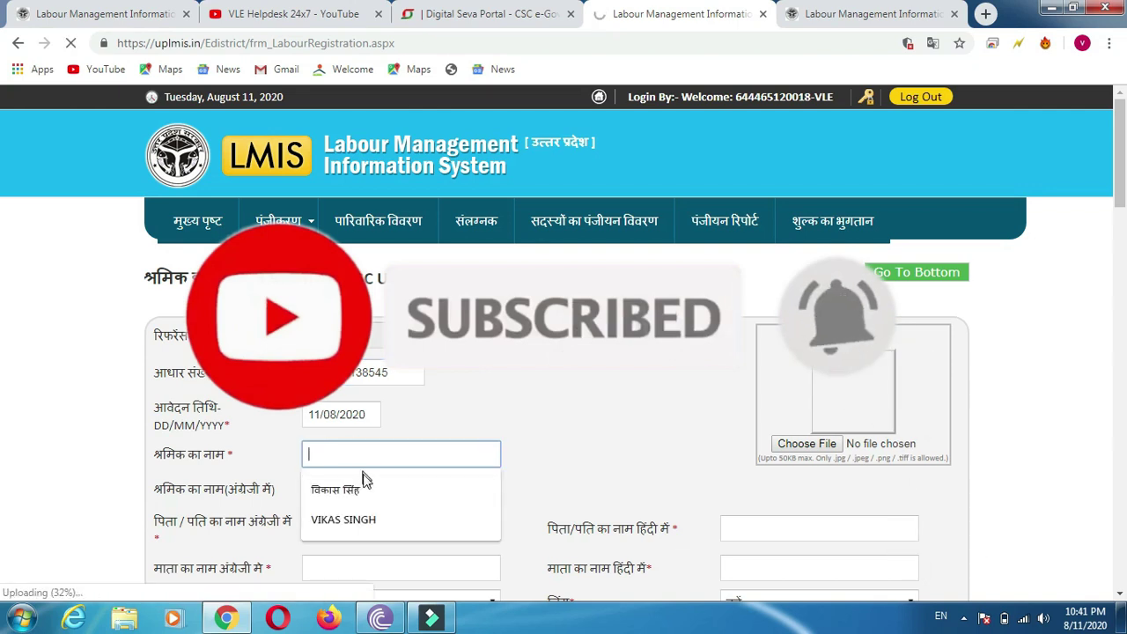
Step: Autofill the worker's name in Hindi and in English from saved suggestions
left_click(365, 490)
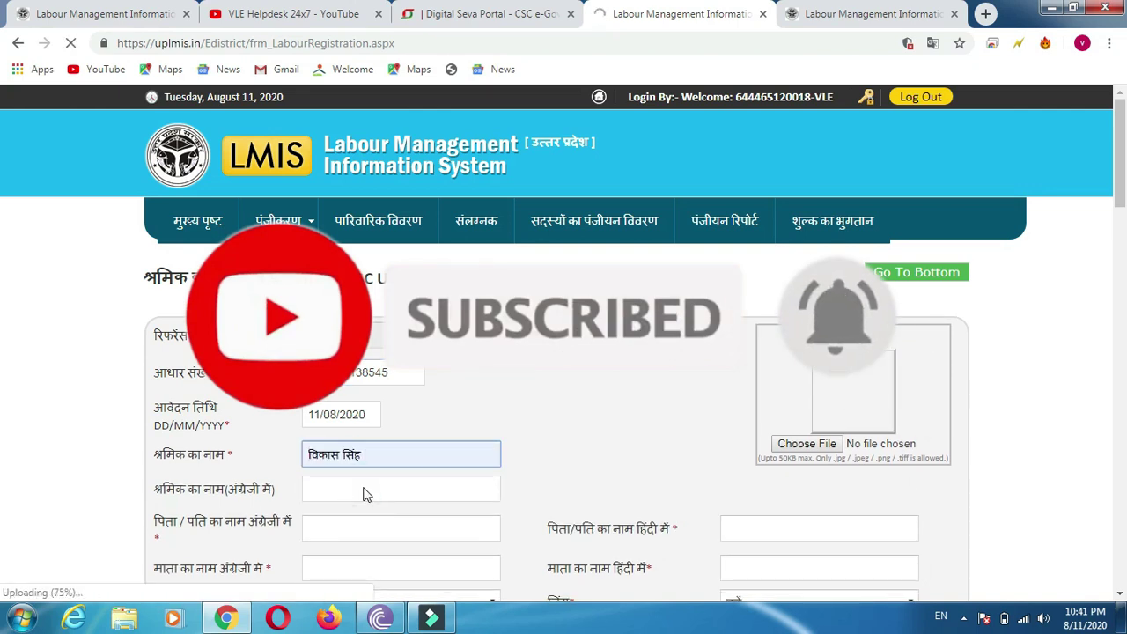
left_click(364, 489)
left_click(359, 523)
left_click(359, 525)
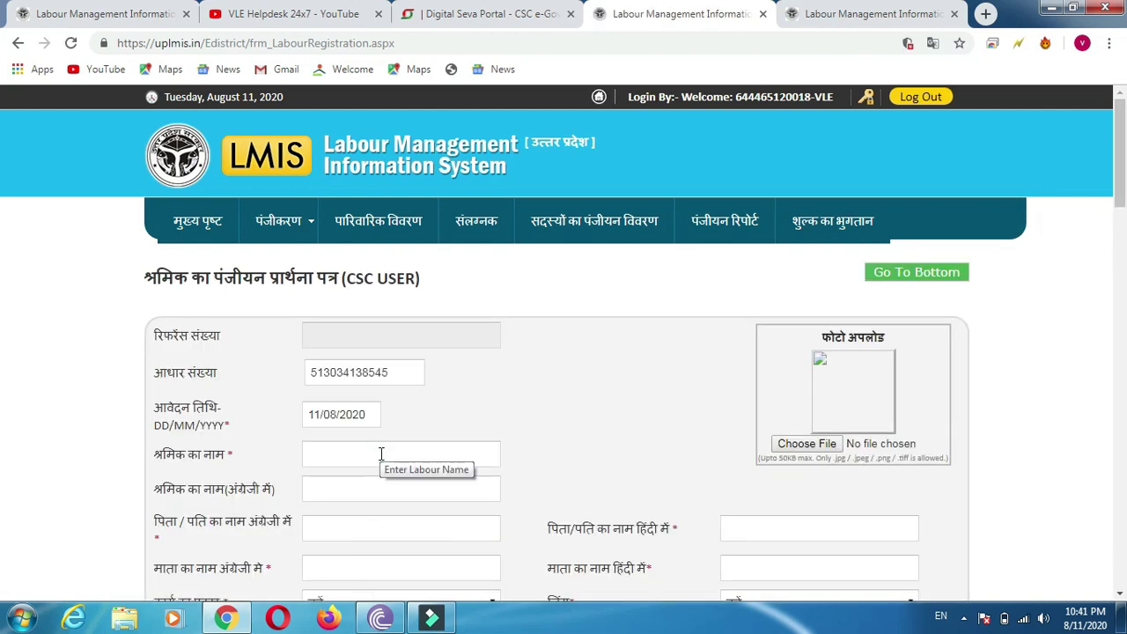
left_click(380, 453)
left_click(371, 491)
left_click(372, 488)
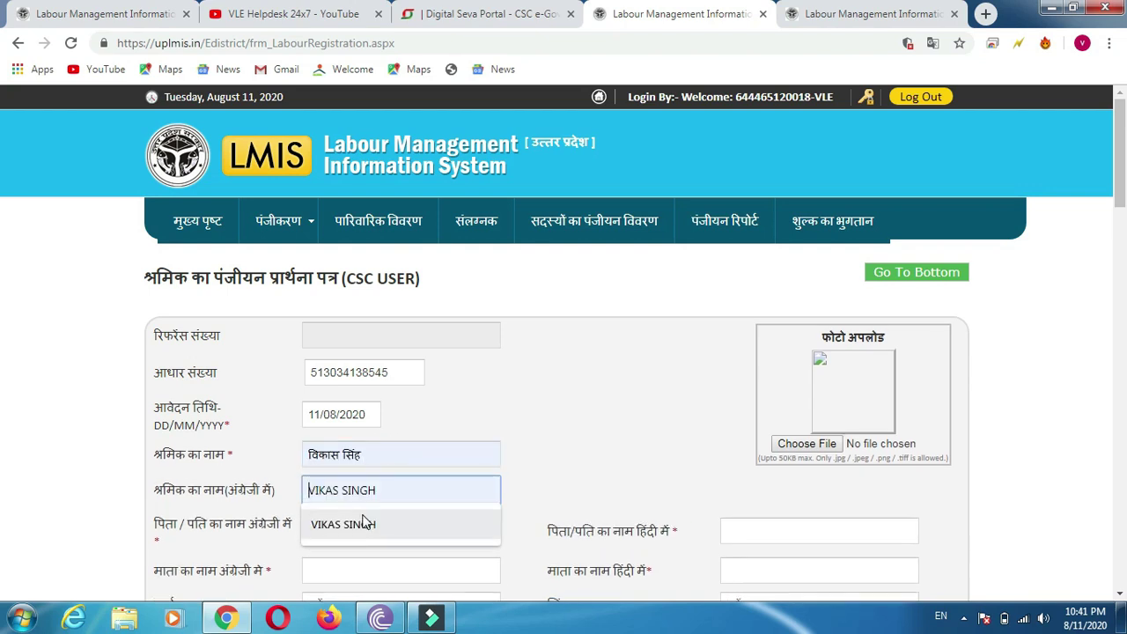
left_click(363, 523)
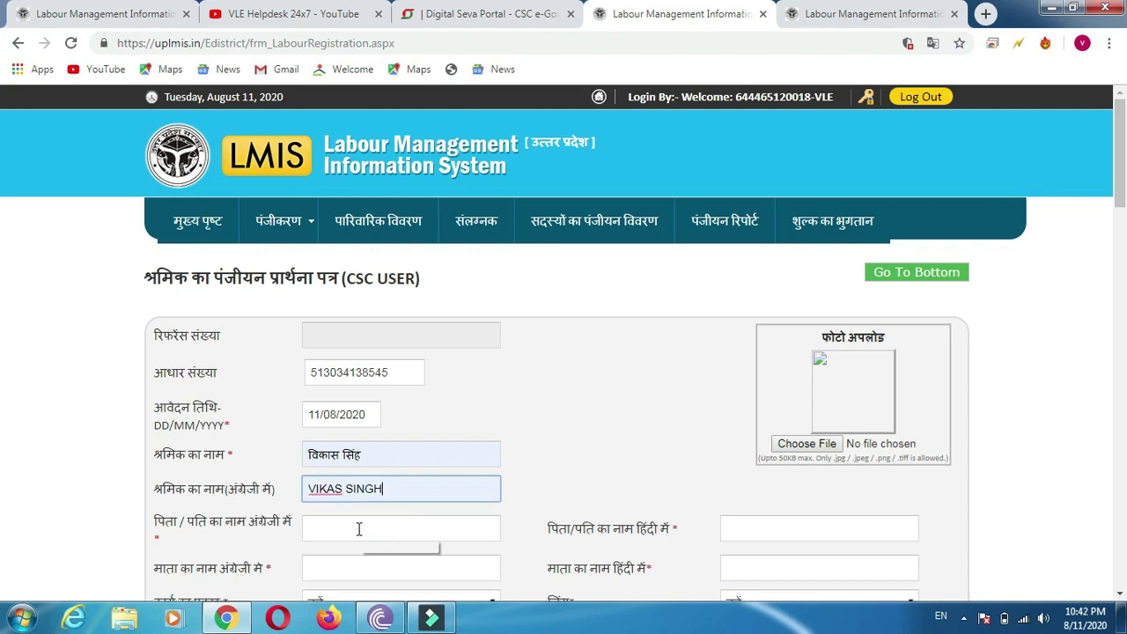
Step: Autofill the father's and mother's English names from saved suggestions
left_click(358, 528)
left_click(348, 561)
left_click(347, 564)
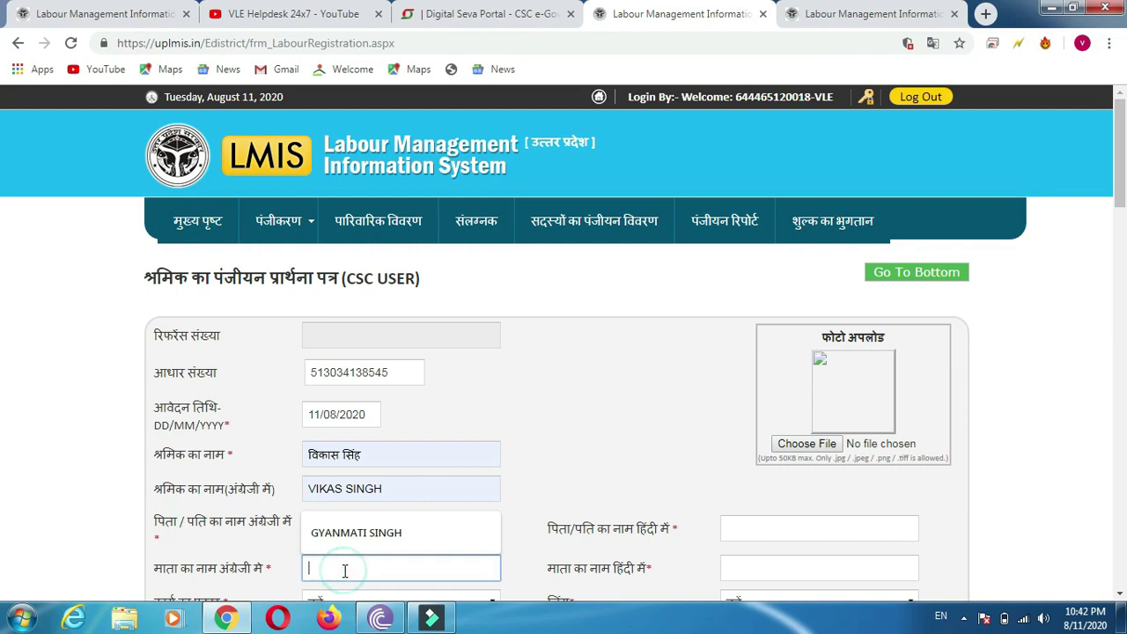
left_click(351, 534)
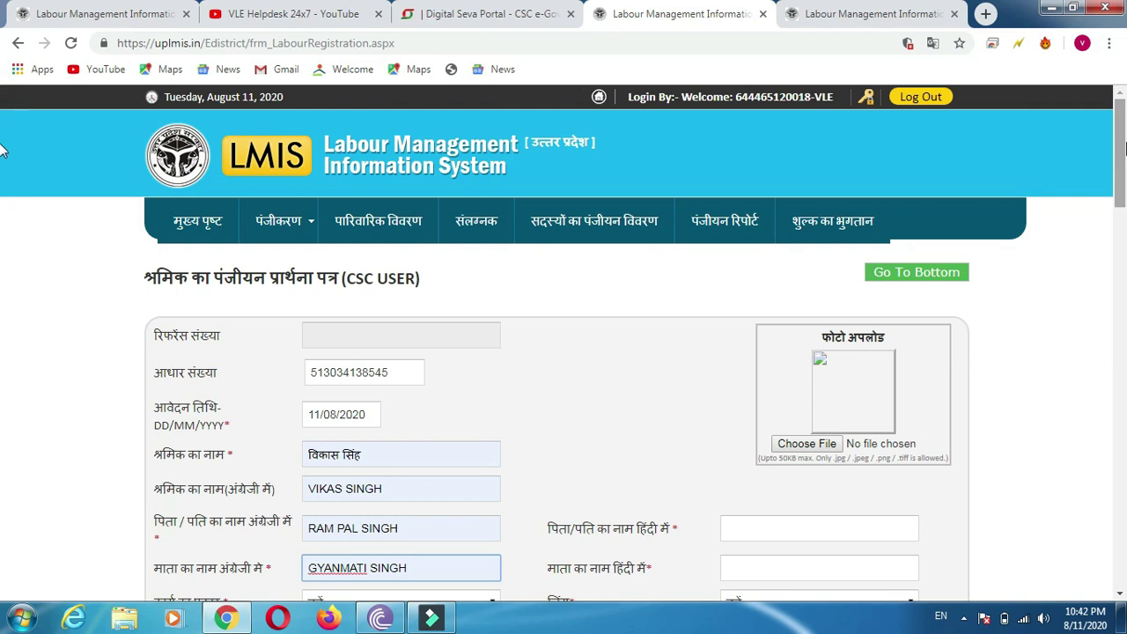
left_click_drag(1120, 149, 1118, 227)
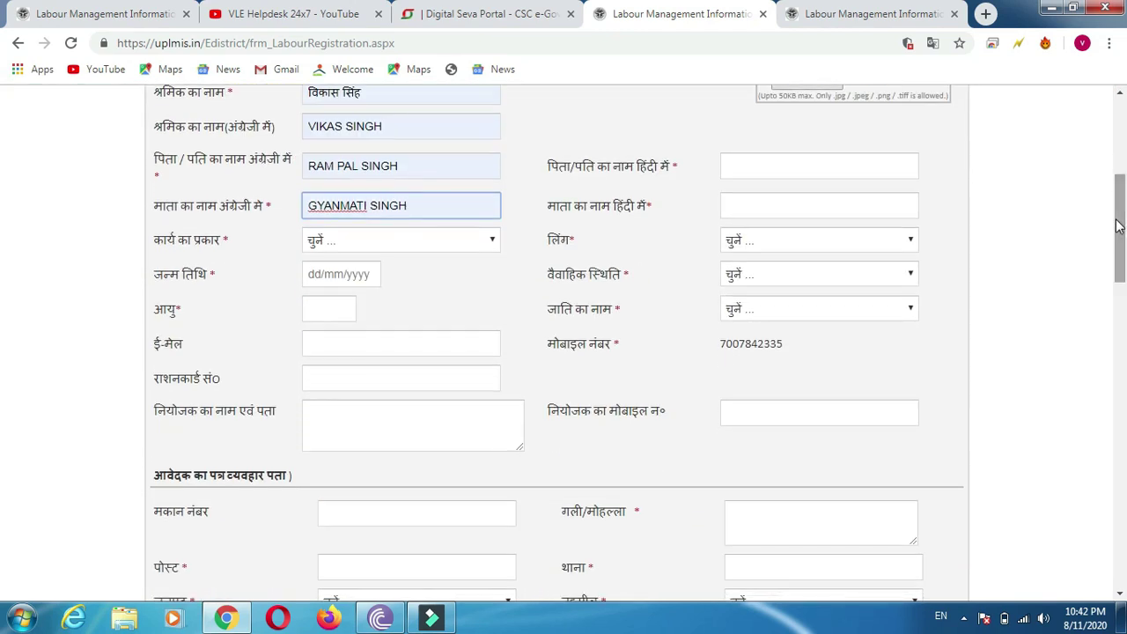
left_click(403, 242)
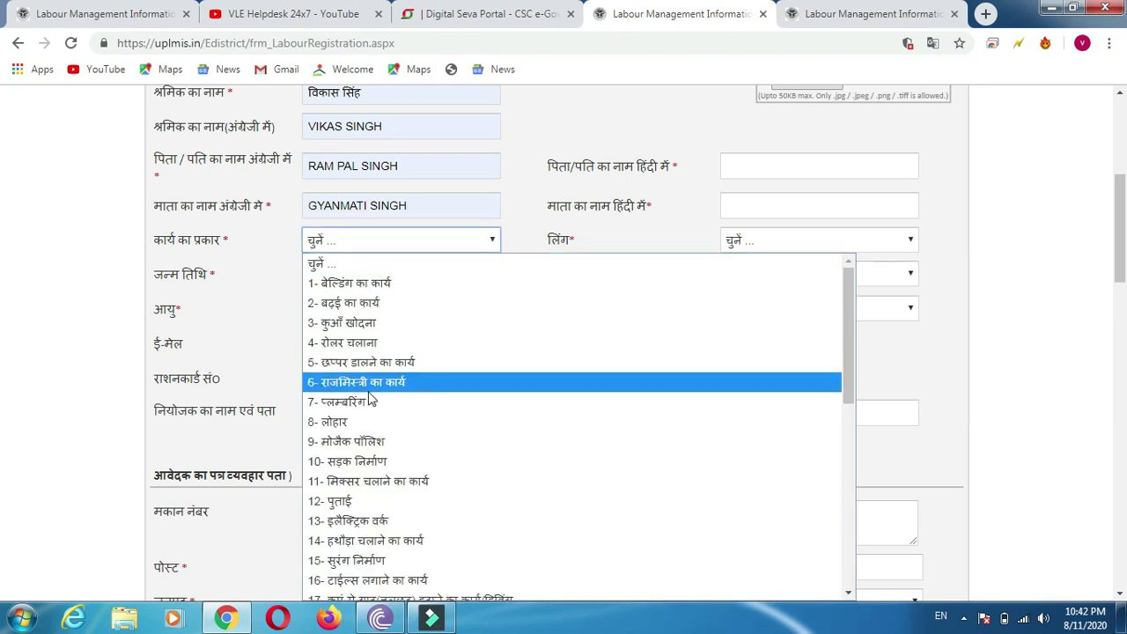
left_click(364, 523)
left_click(356, 280)
left_click(319, 273)
left_click(284, 284)
left_click(313, 274)
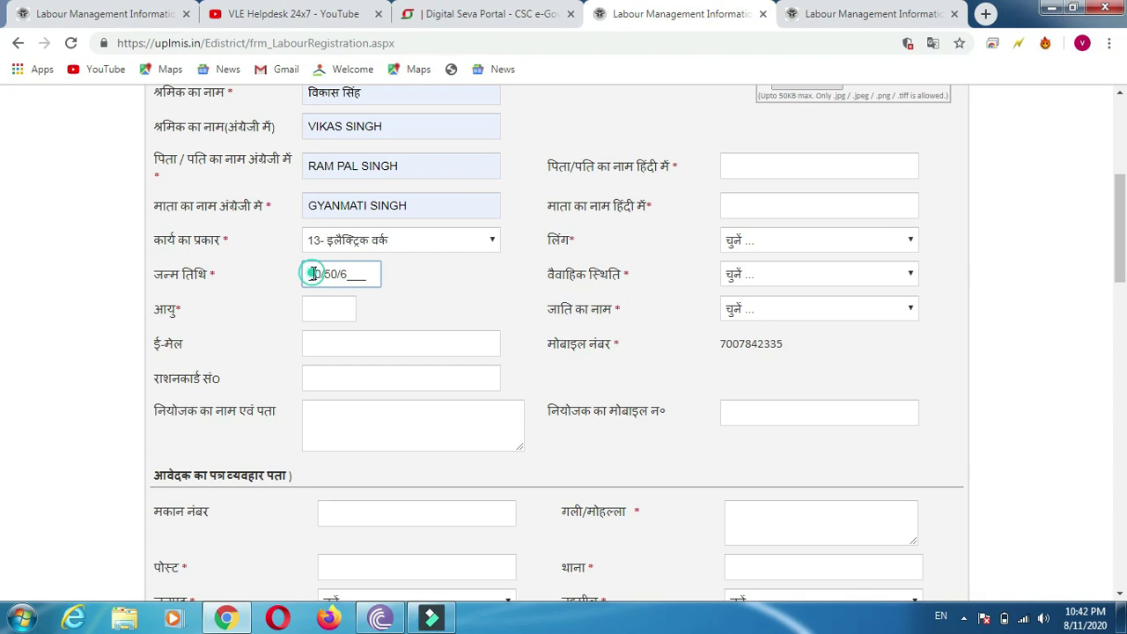
left_click(309, 274)
type("1993")
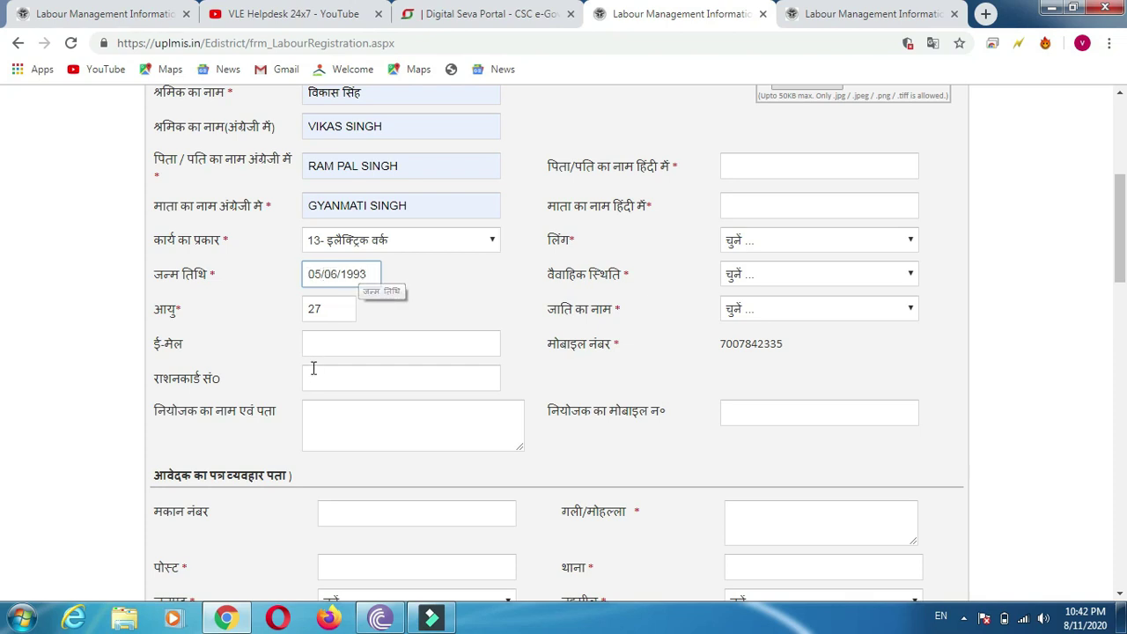
left_click(366, 274)
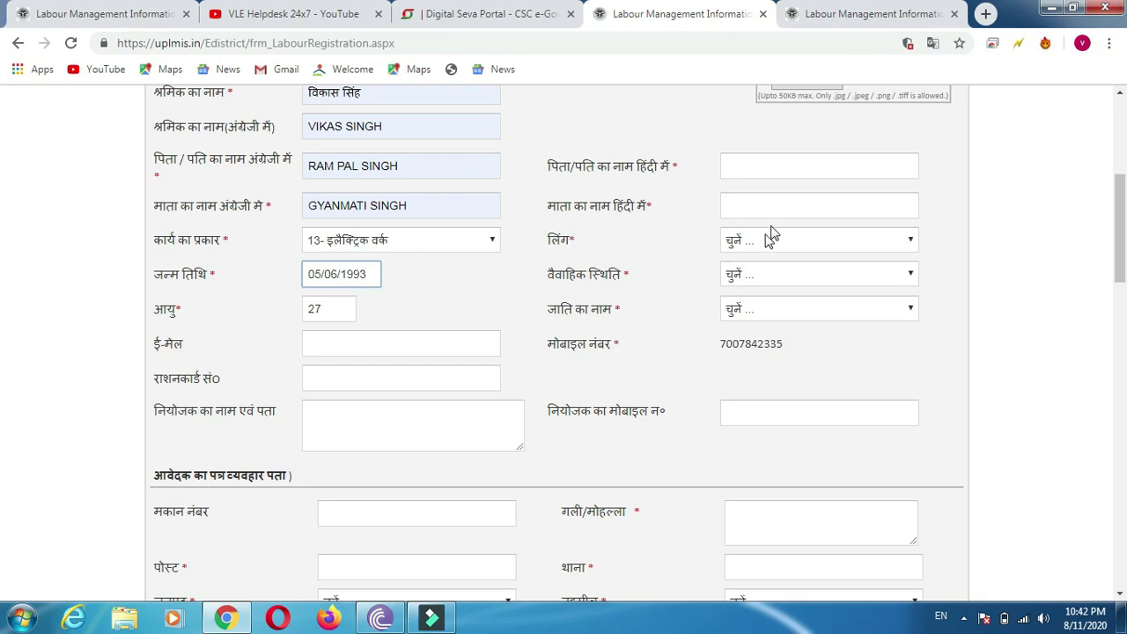
Step: Autofill the father's and mother's Hindi names from saved suggestions
left_click(769, 171)
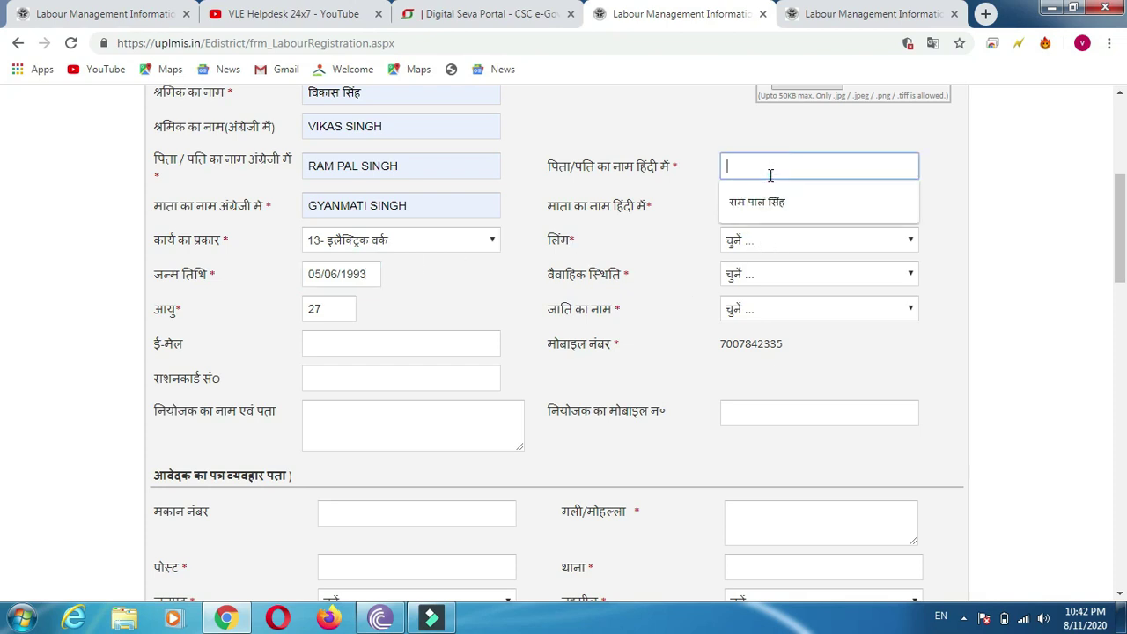
left_click(766, 201)
left_click(762, 205)
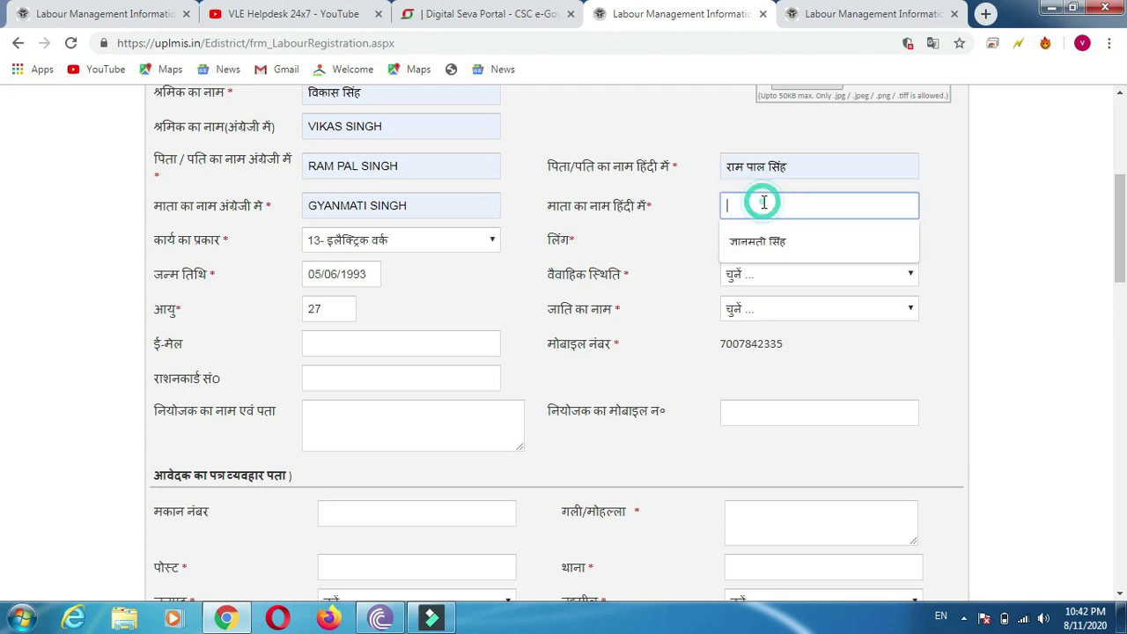
left_click(756, 240)
Step: Choose gender पुरुष, marital status अविवाहित and caste सामान्य, and autofill the e-mail
left_click(754, 244)
left_click(744, 282)
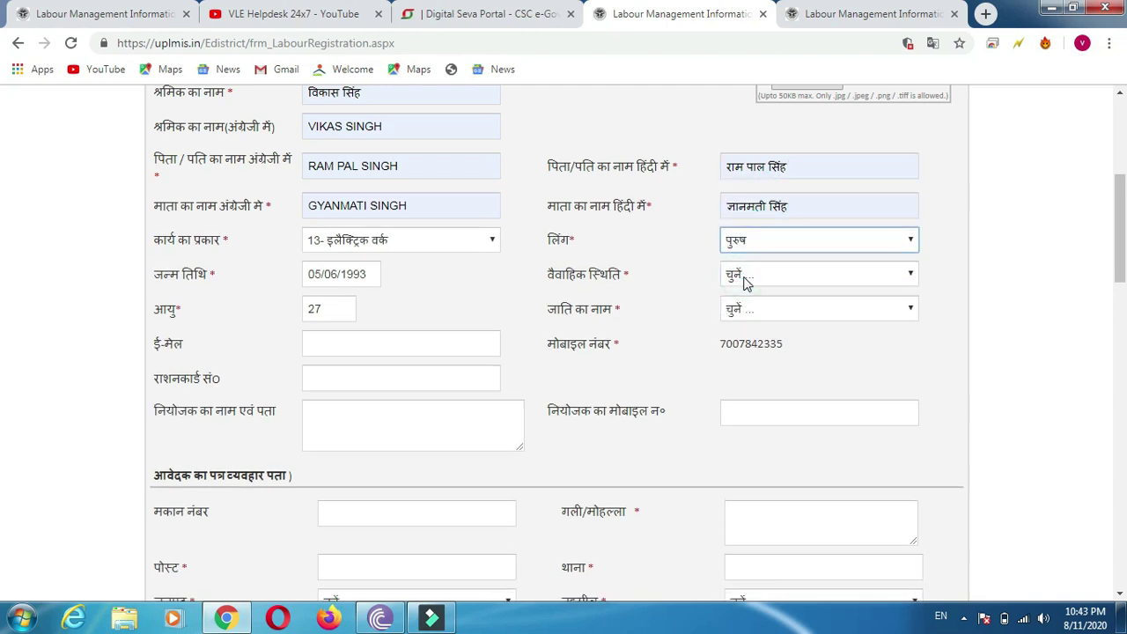
left_click(747, 273)
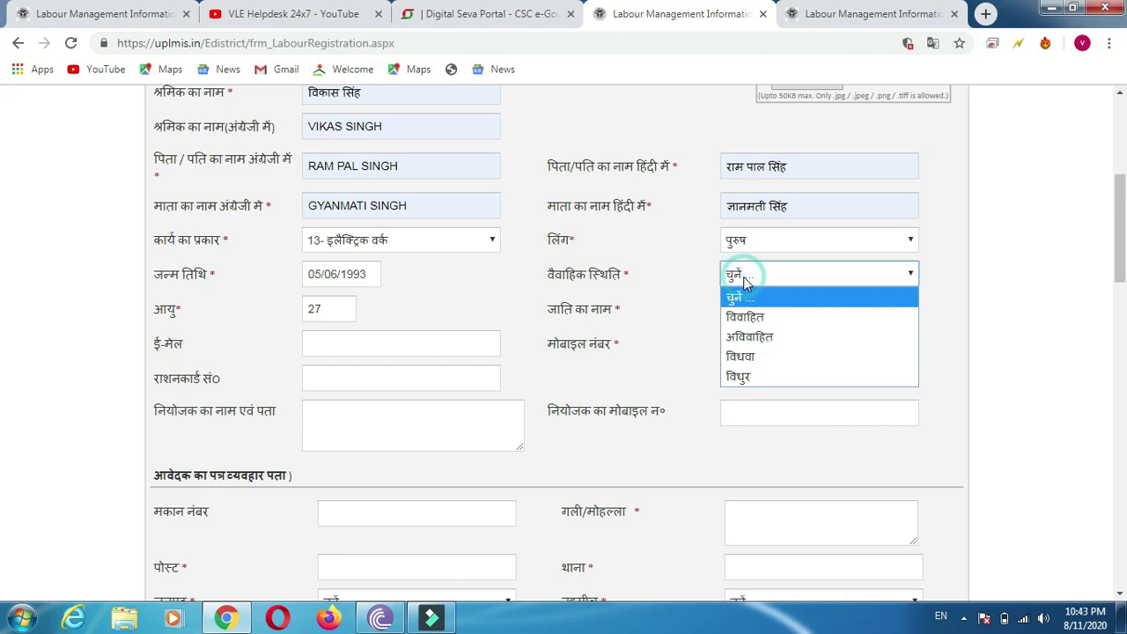
left_click(744, 335)
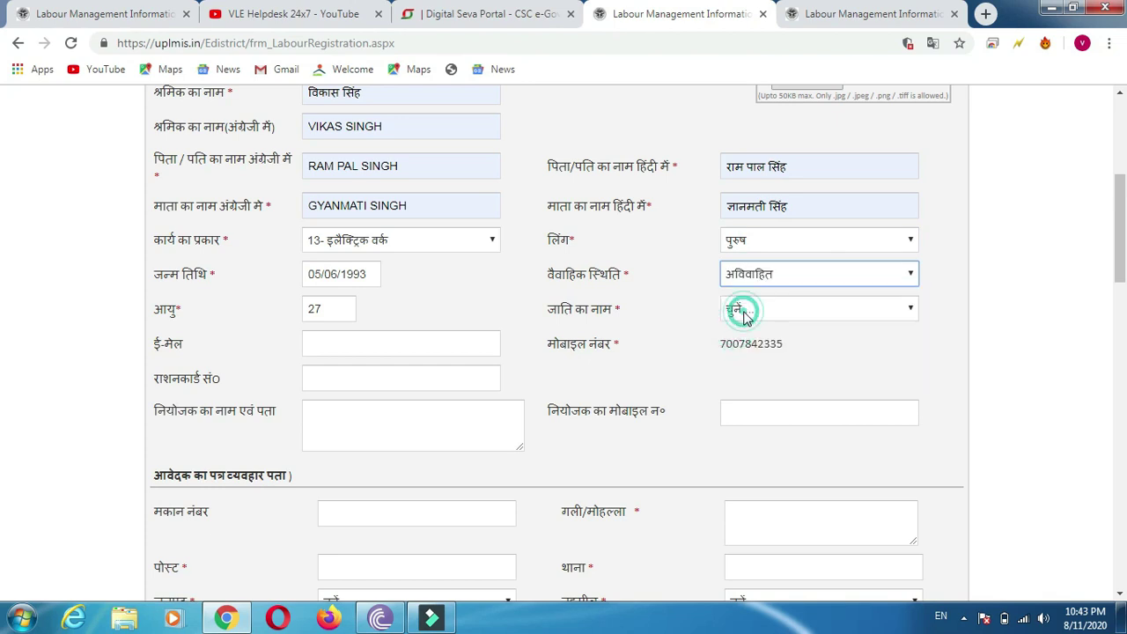
left_click(742, 310)
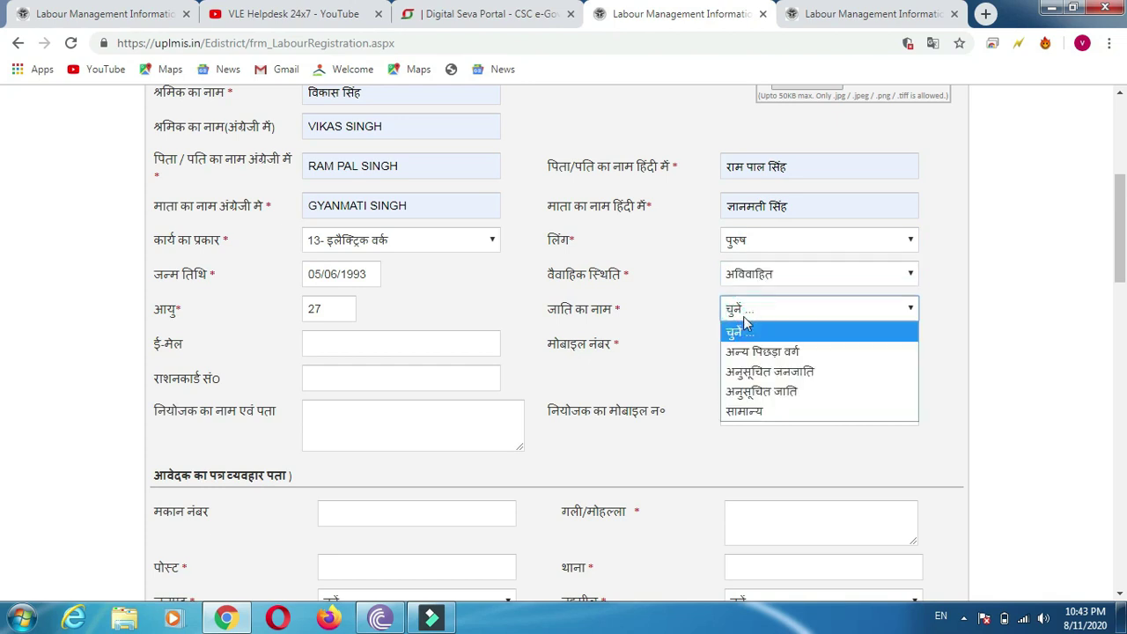
left_click(739, 410)
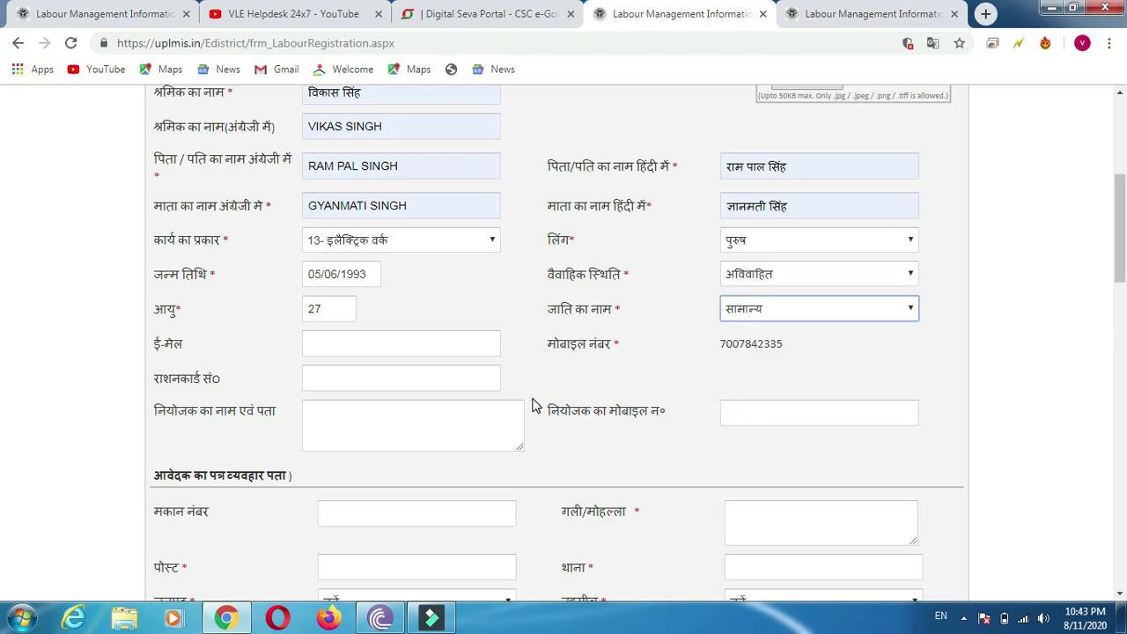
left_click(442, 348)
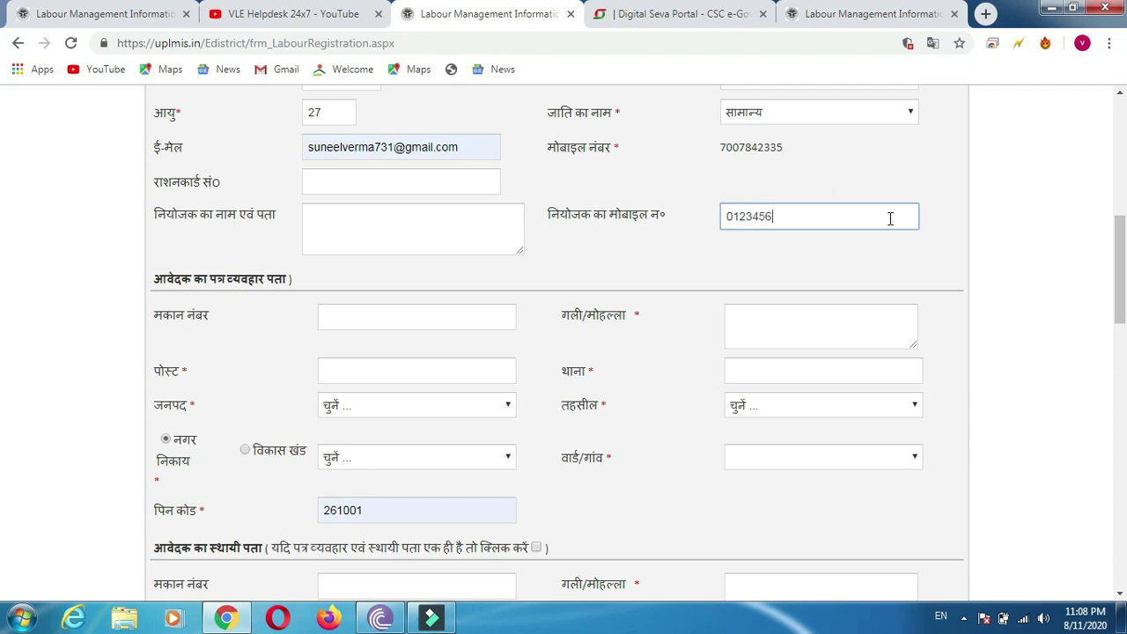
Step: Enter the employer's mobile number and 'xyz xyz xyz' as the employer's name and address
left_click(447, 236)
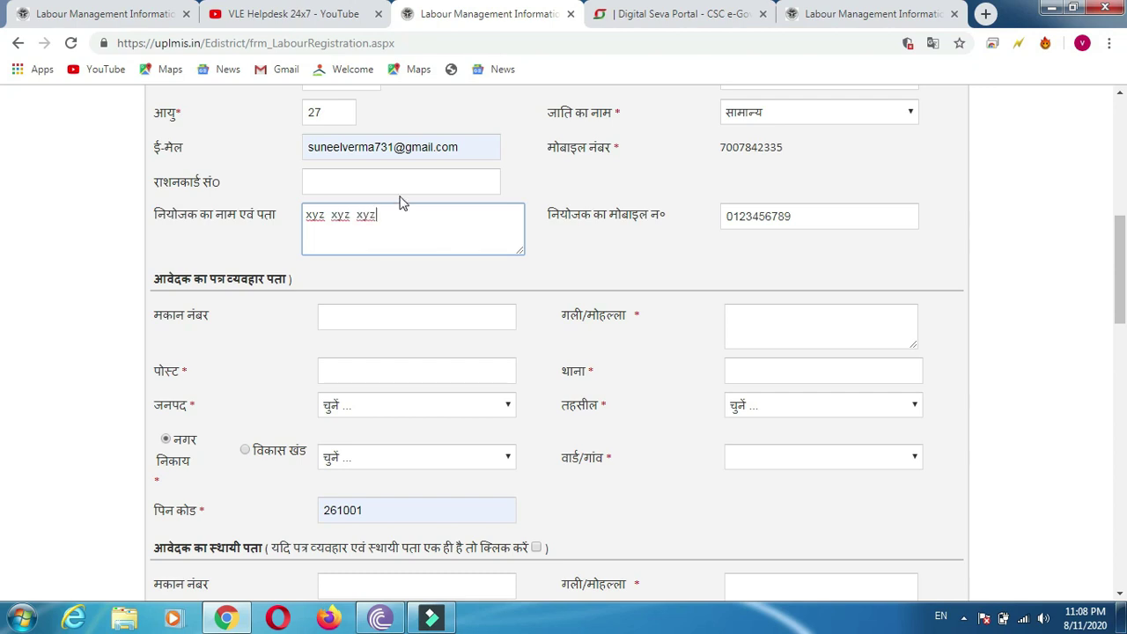
left_click(440, 319)
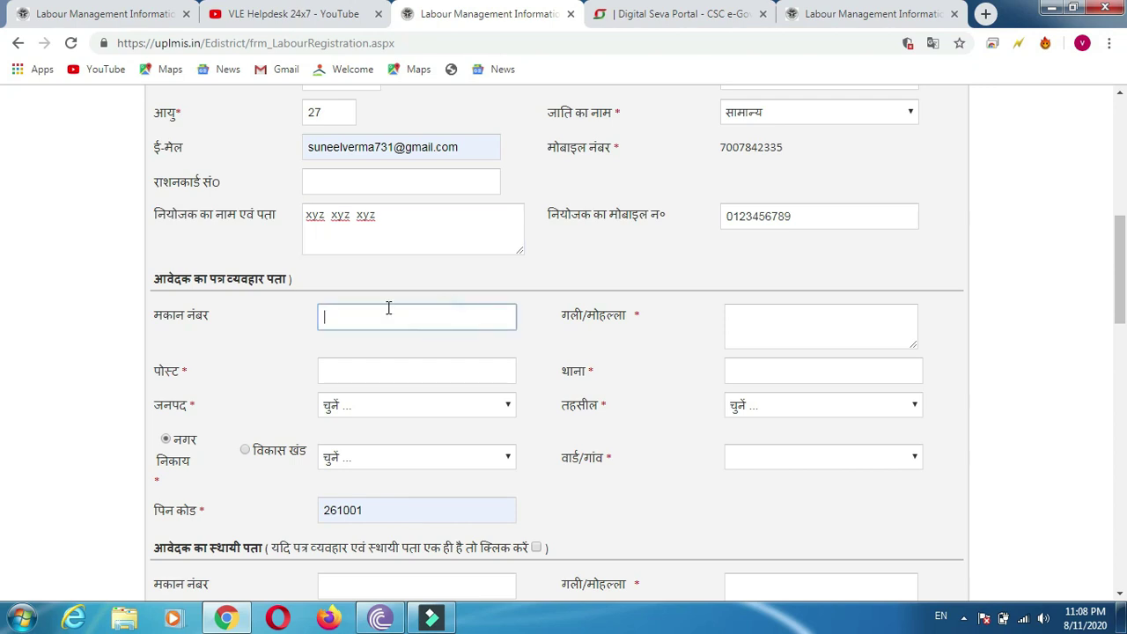
Step: Autofill the house number and police station, and type the street/locality and post office
left_click(390, 354)
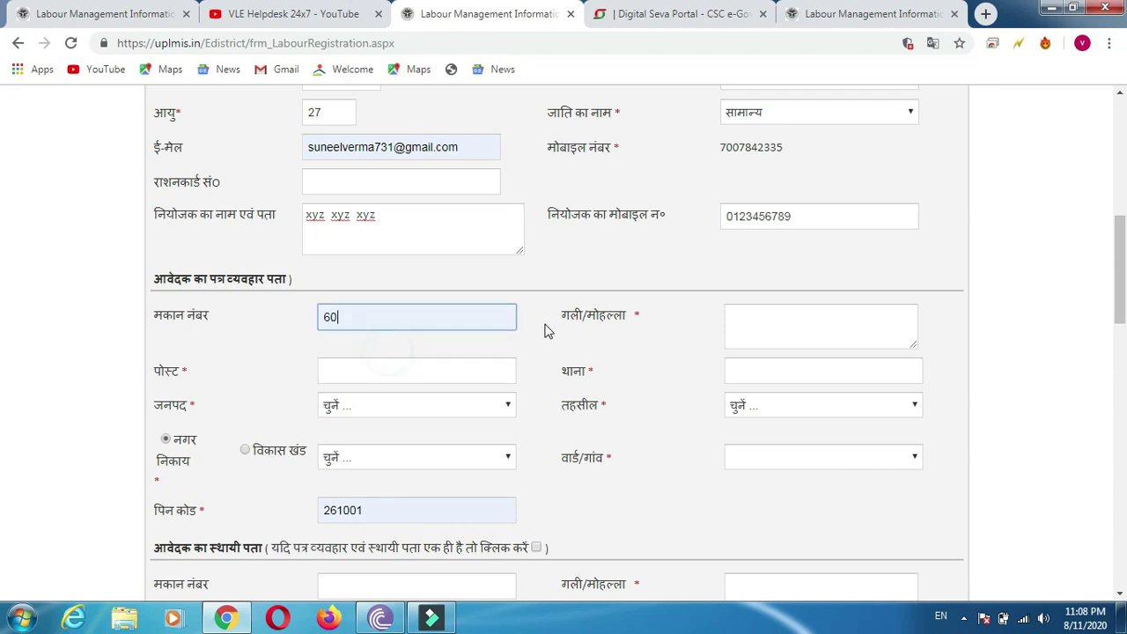
left_click(762, 325)
left_click(762, 325)
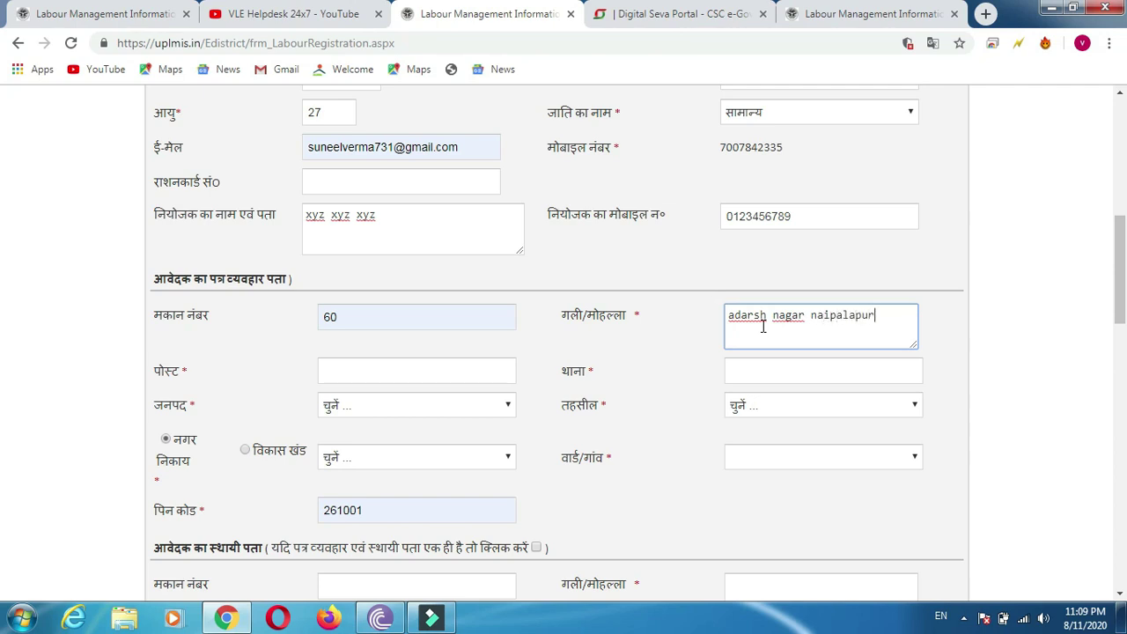
left_click(486, 370)
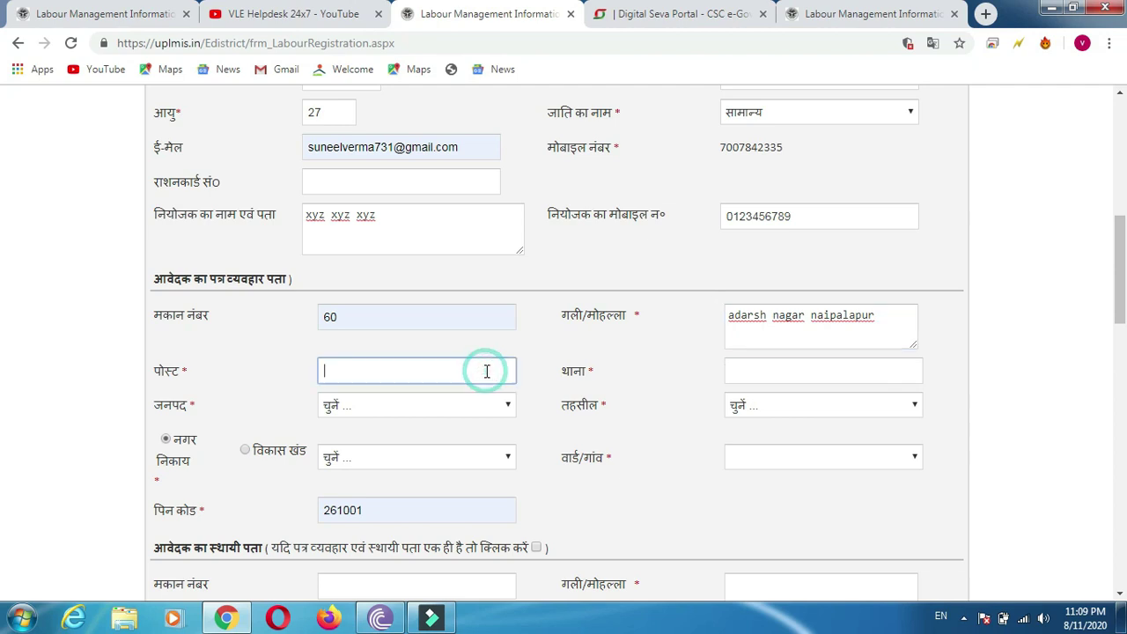
type("sitapur")
left_click(747, 375)
left_click(750, 406)
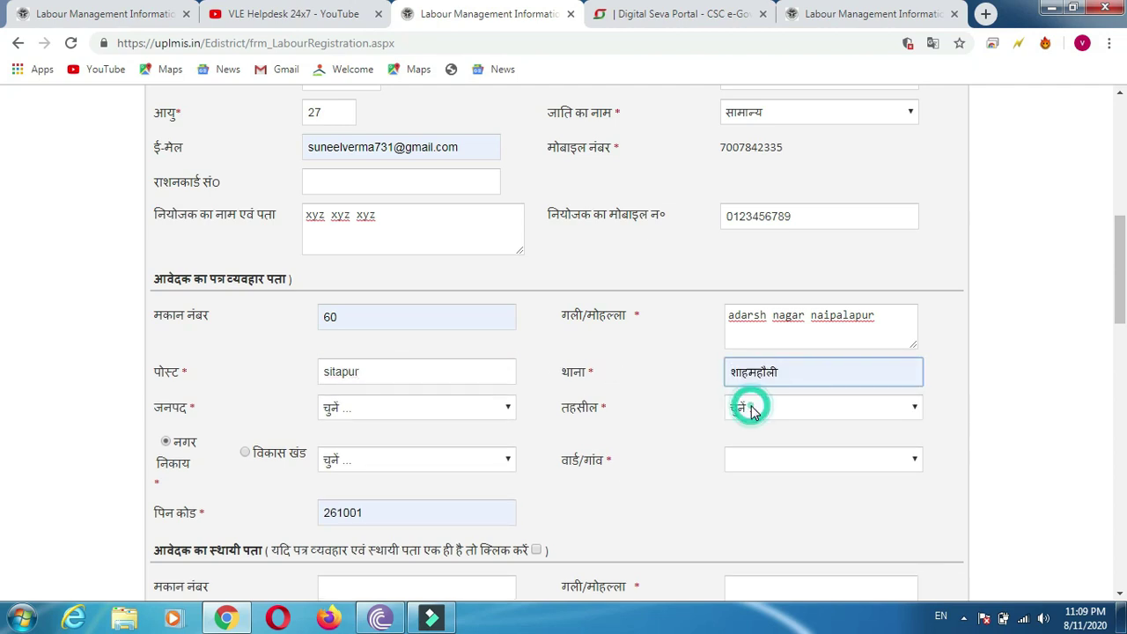
left_click(444, 406)
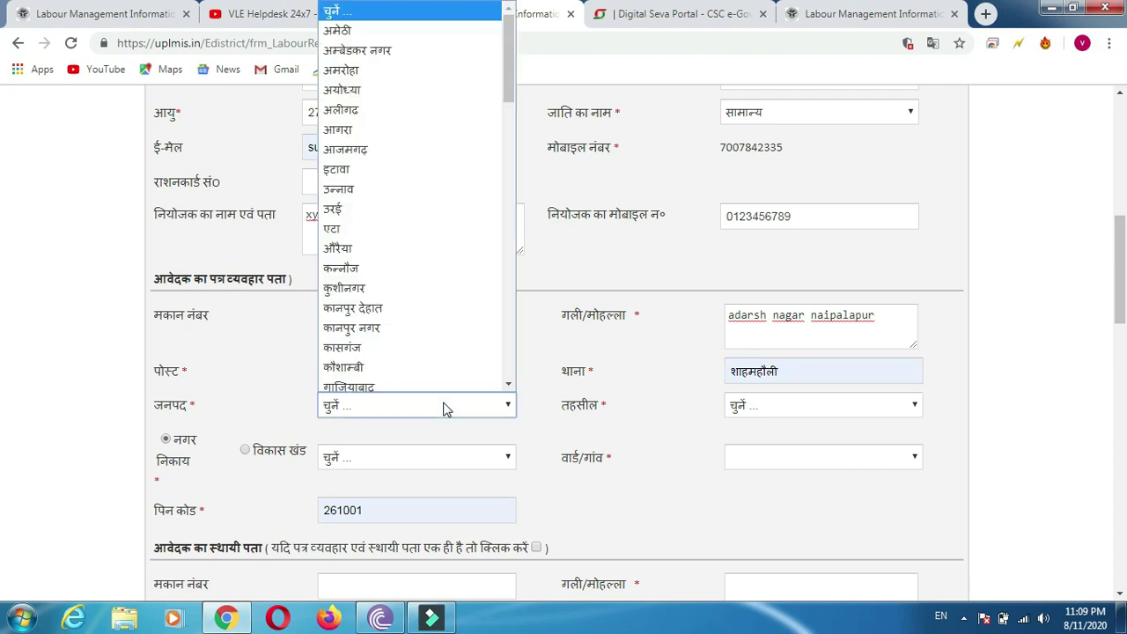
Step: Select सीतापुर as the correspondence address district (जनपद)
left_click(507, 385)
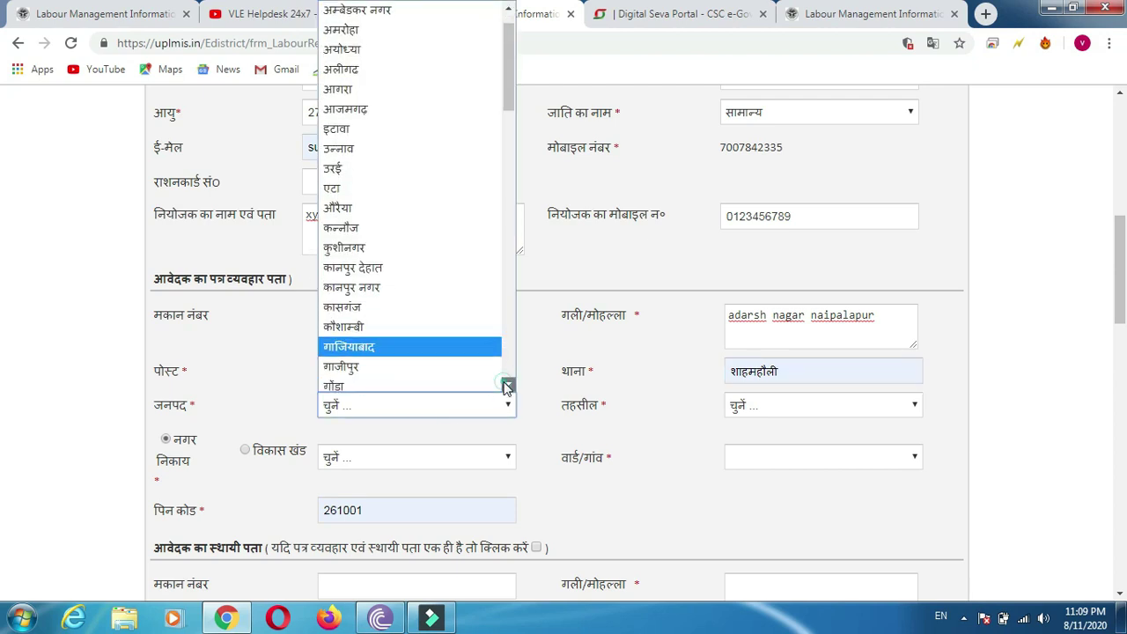
left_click_drag(508, 386, 508, 387)
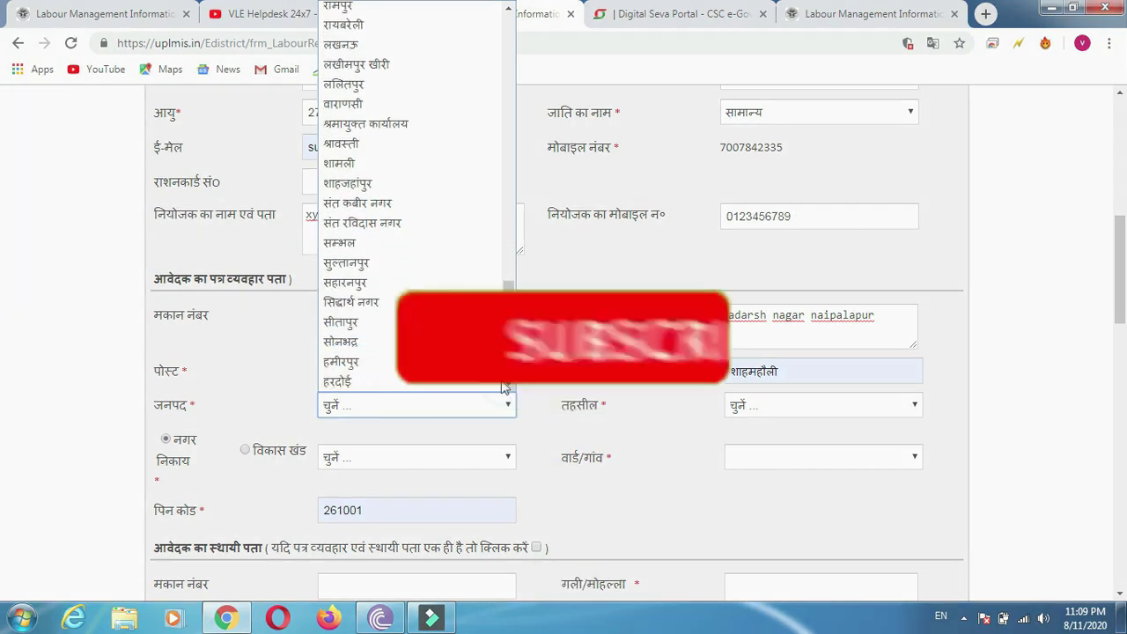
left_click(350, 322)
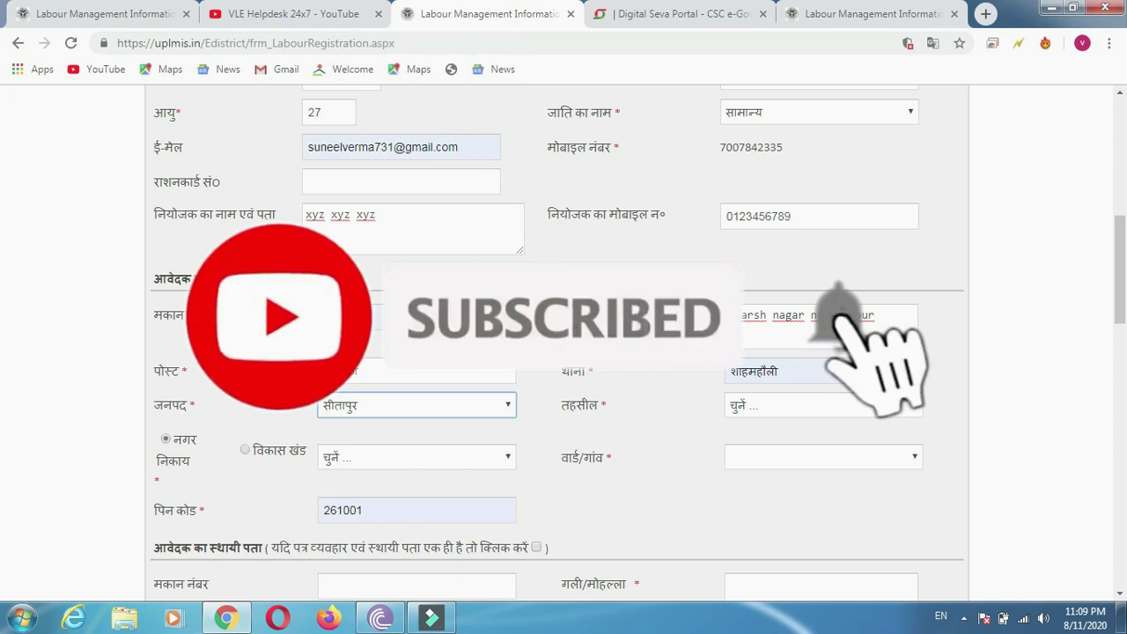
Step: Select सीतापुर as the correspondence address tehsil (तहसील)
left_click(737, 404)
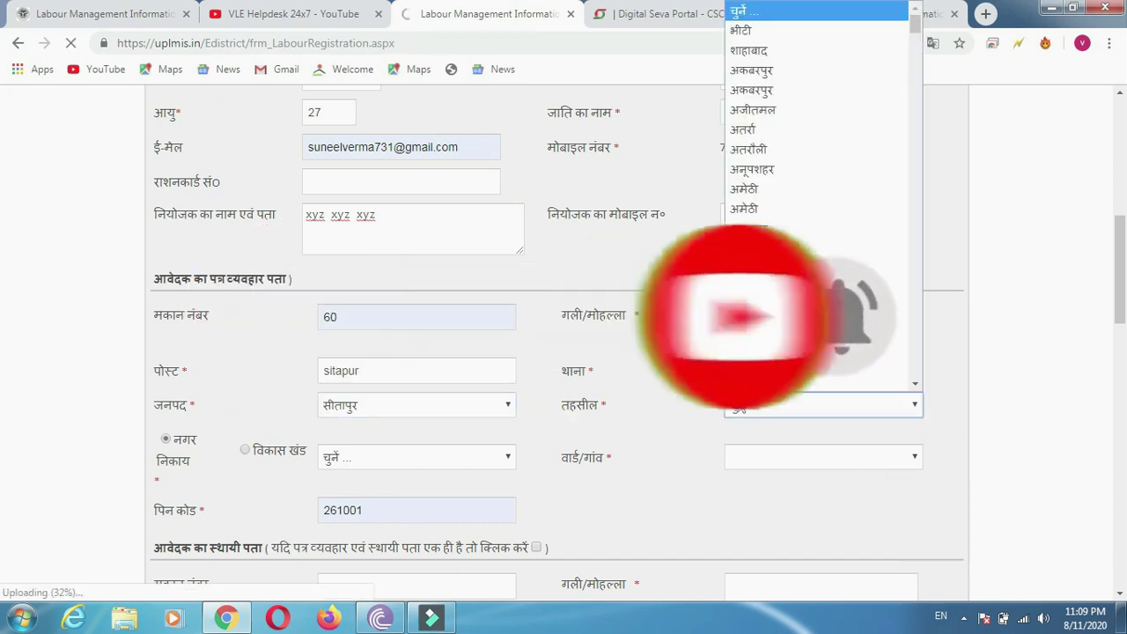
left_click(918, 384)
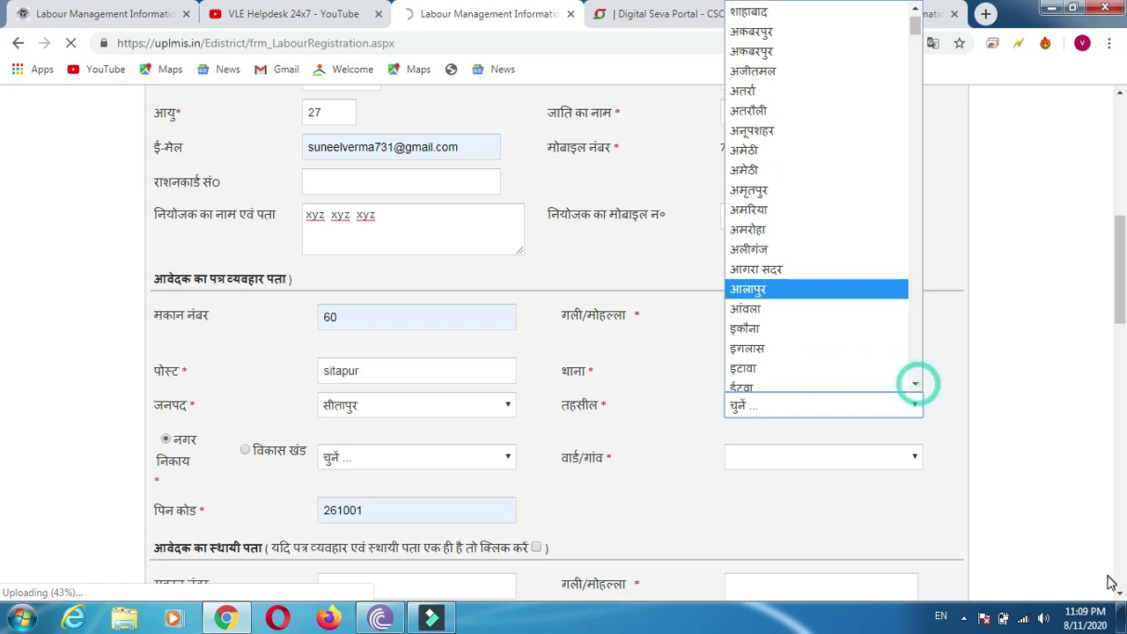
left_click(1108, 577)
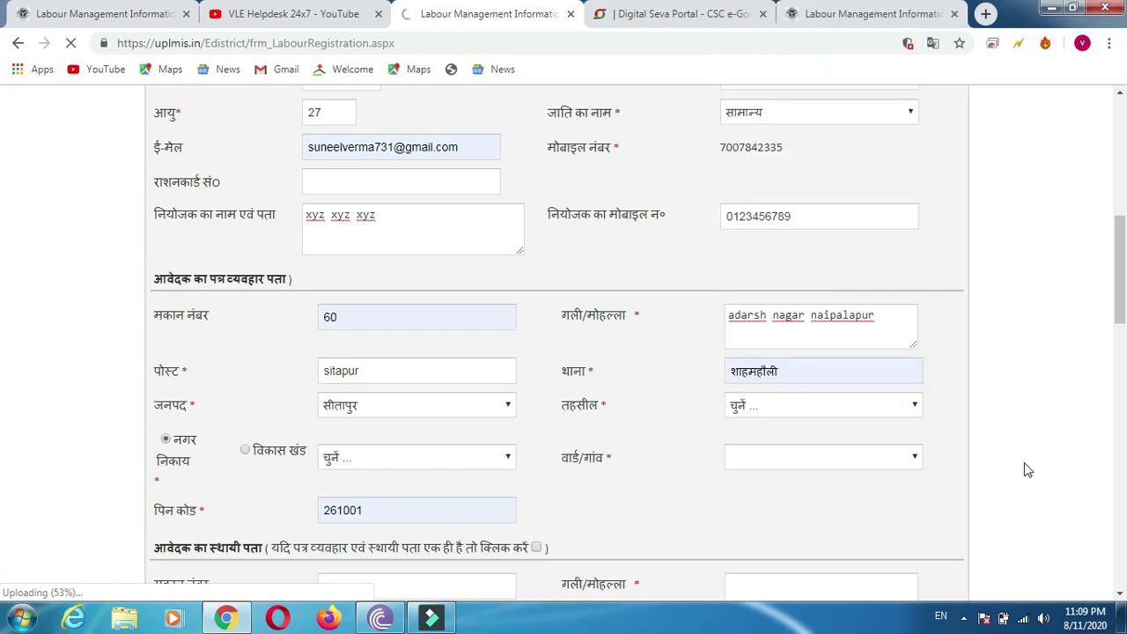
left_click(840, 407)
left_click(911, 494)
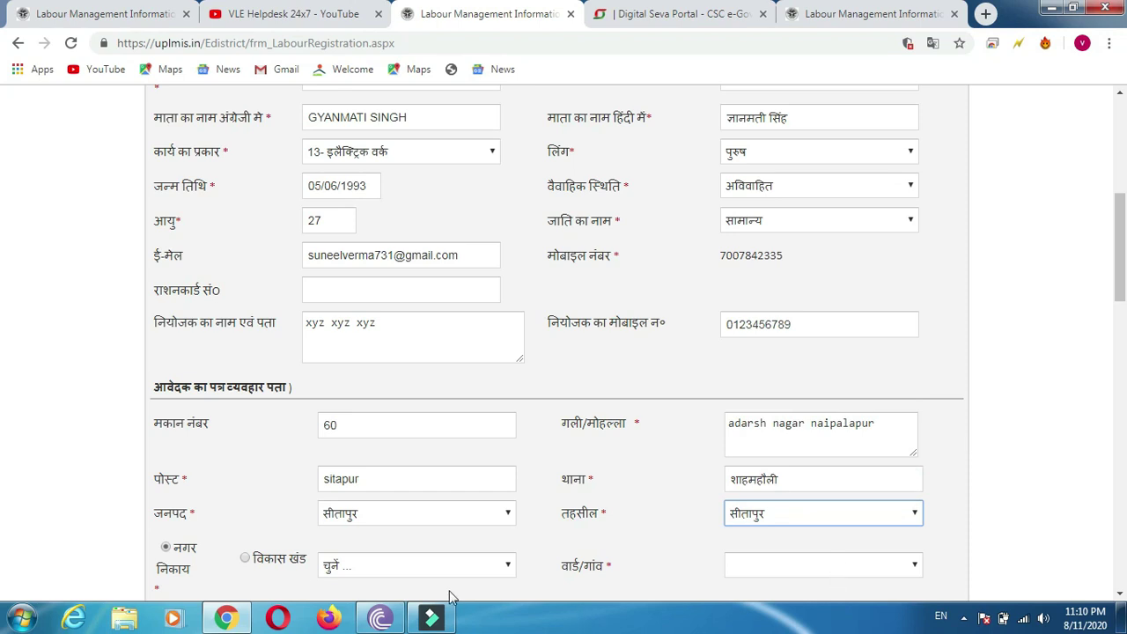
Step: Choose सीतापुर (04) as the urban body (नगर निकाय)
left_click(345, 564)
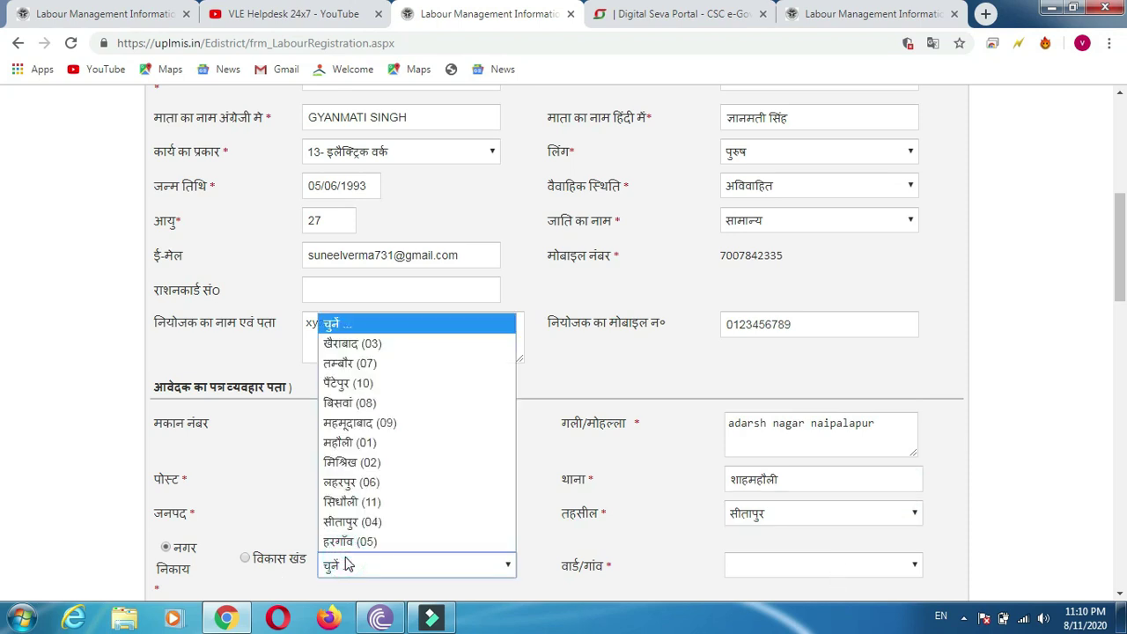
left_click(361, 522)
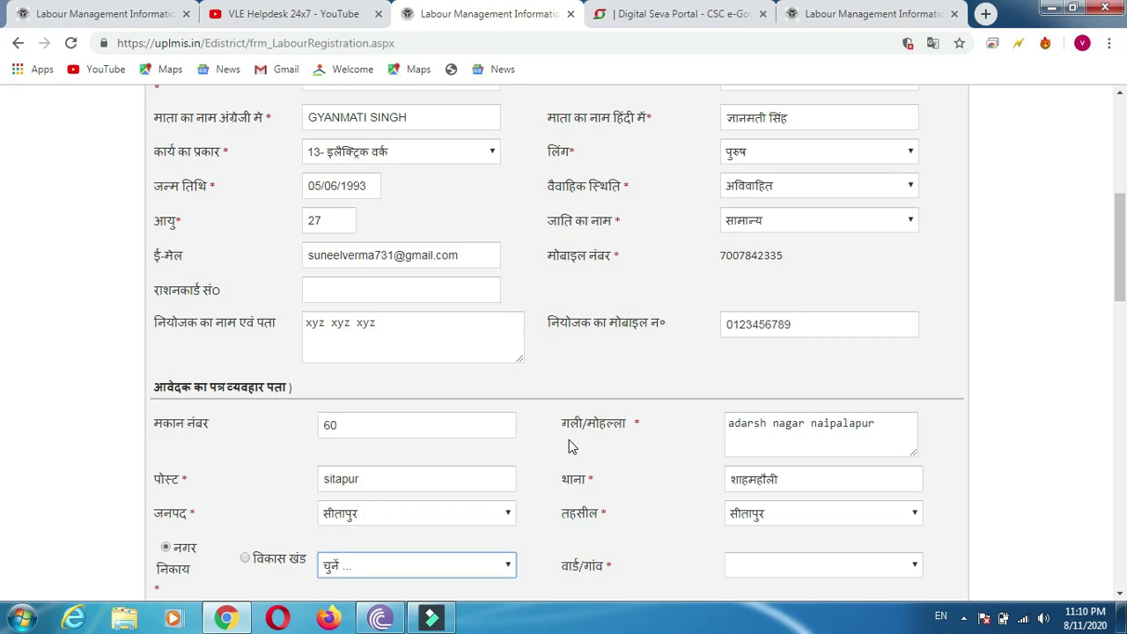
scroll(852, 379, "down", 5)
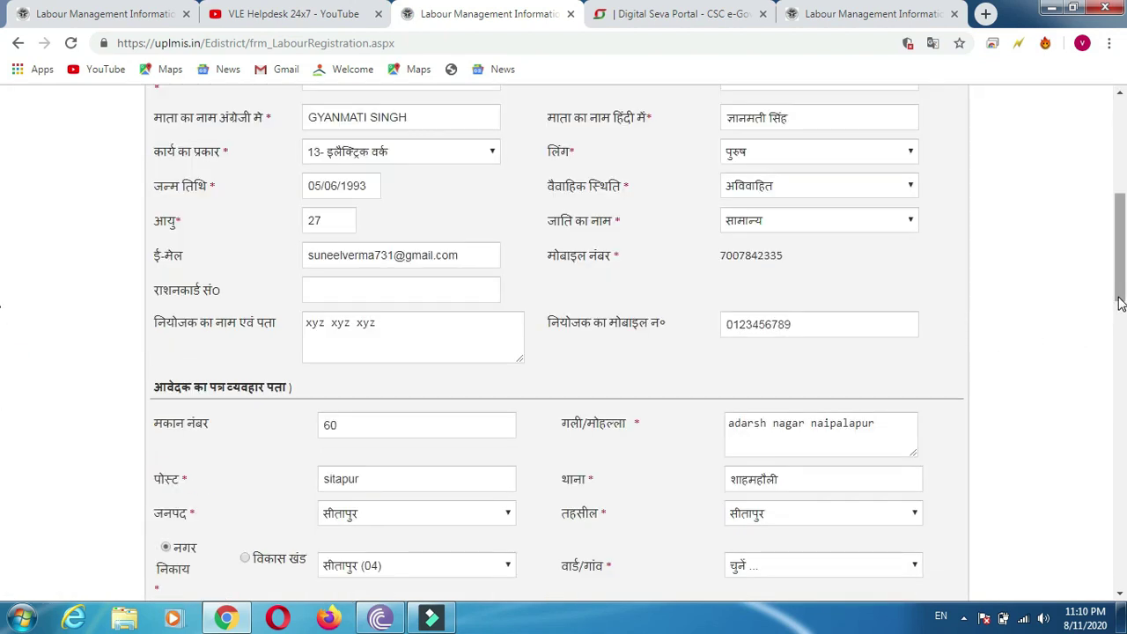
left_click_drag(1120, 303, 1120, 370)
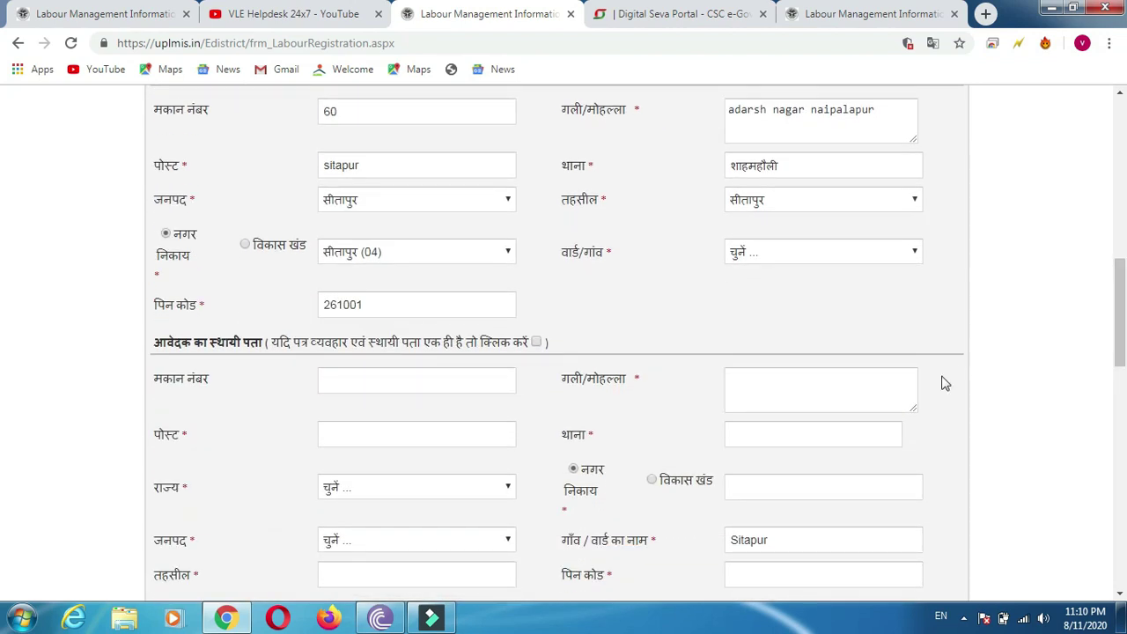
Step: Pick ward 13 -ऊँचाटीला and mark the permanent address same as correspondence
left_click(813, 252)
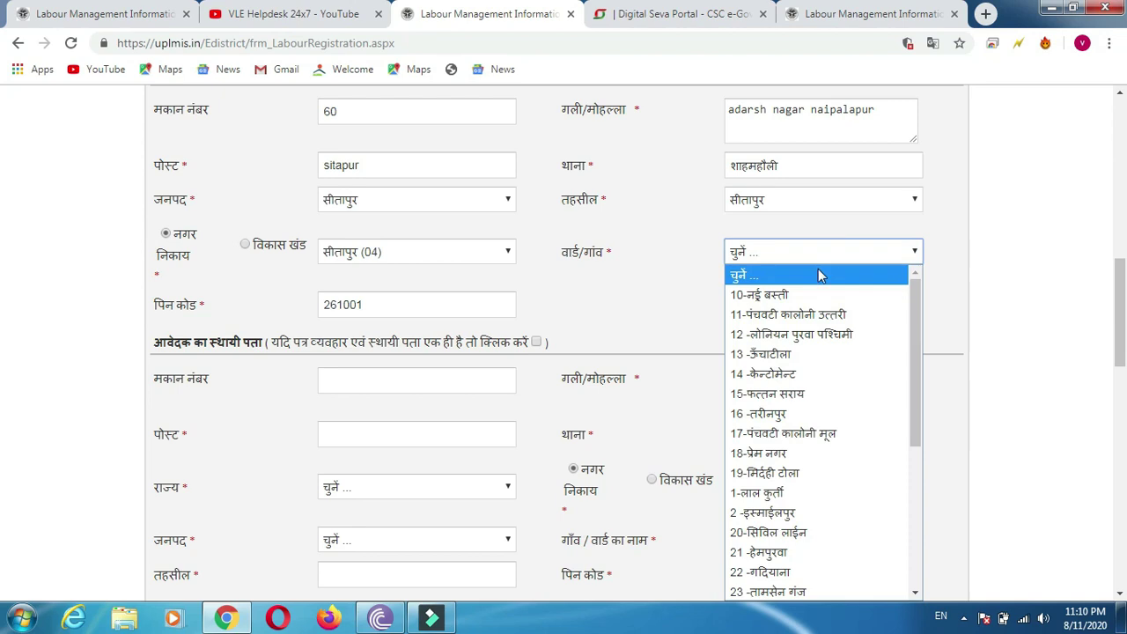
left_click(846, 354)
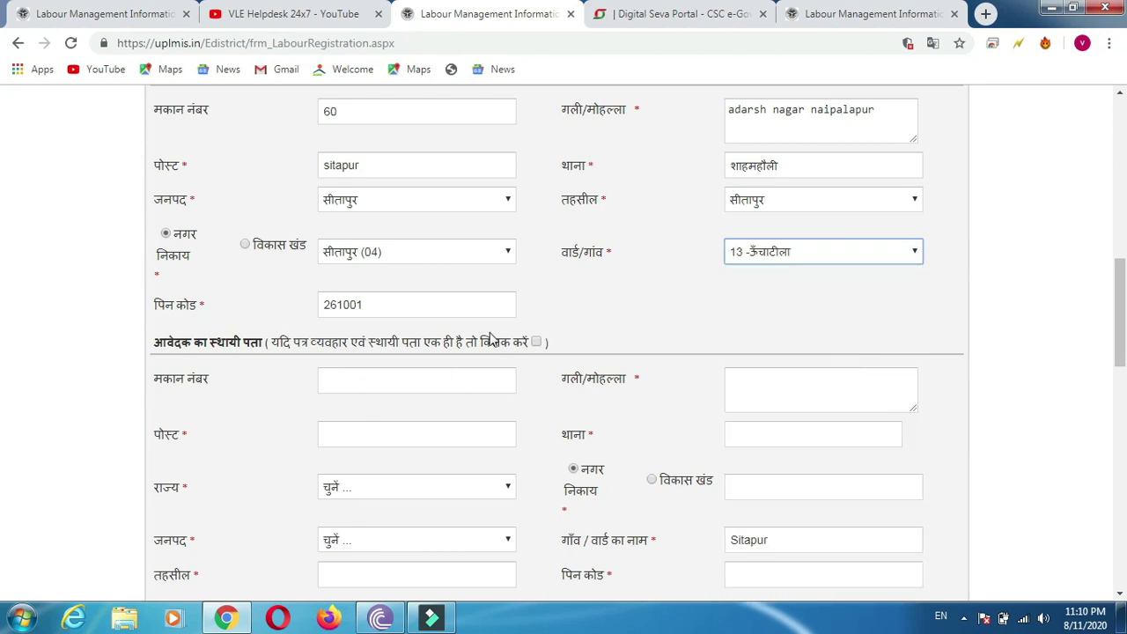
left_click(536, 342)
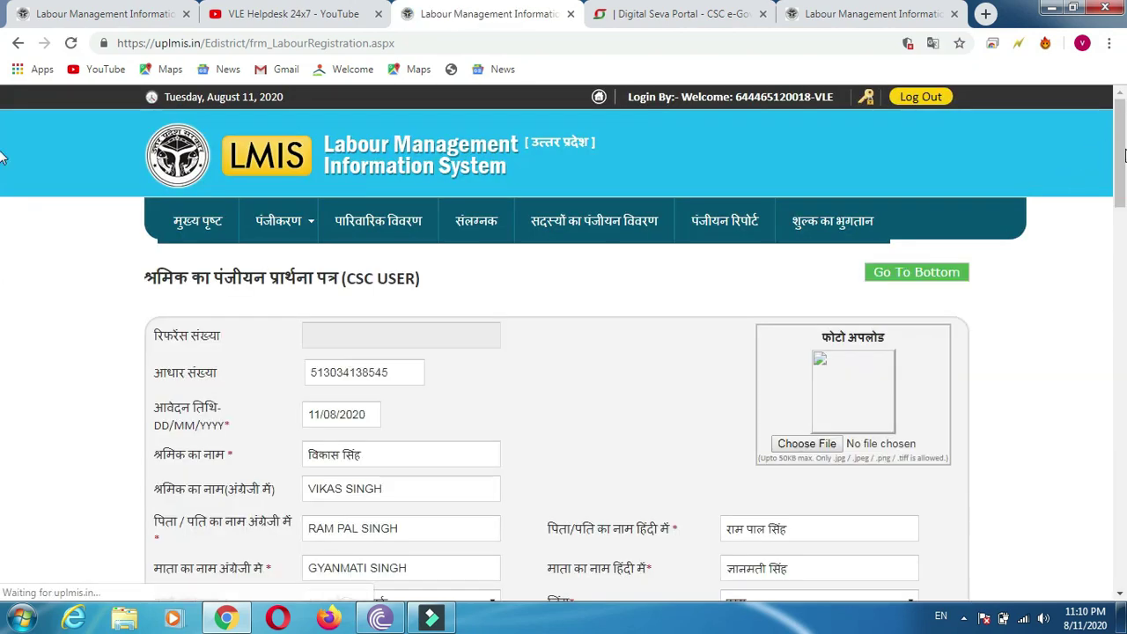
Step: Fill the last-12-months construction work days field with the autofill suggestion 90
left_click_drag(1124, 157, 1124, 361)
left_click_drag(1121, 378, 1122, 379)
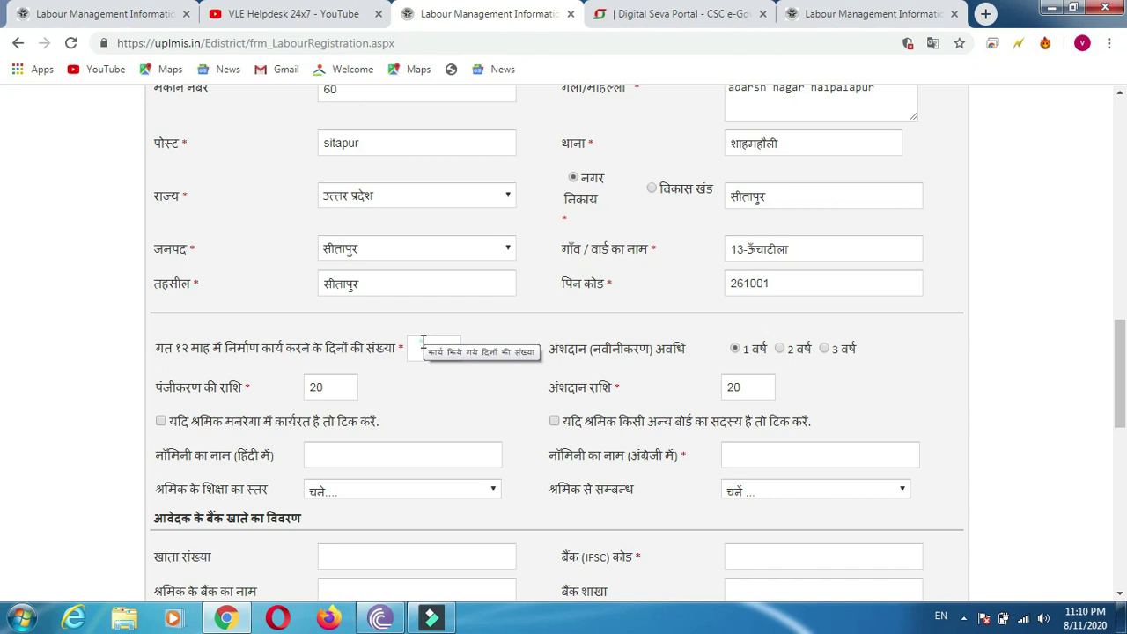
left_click(422, 343)
left_click(437, 393)
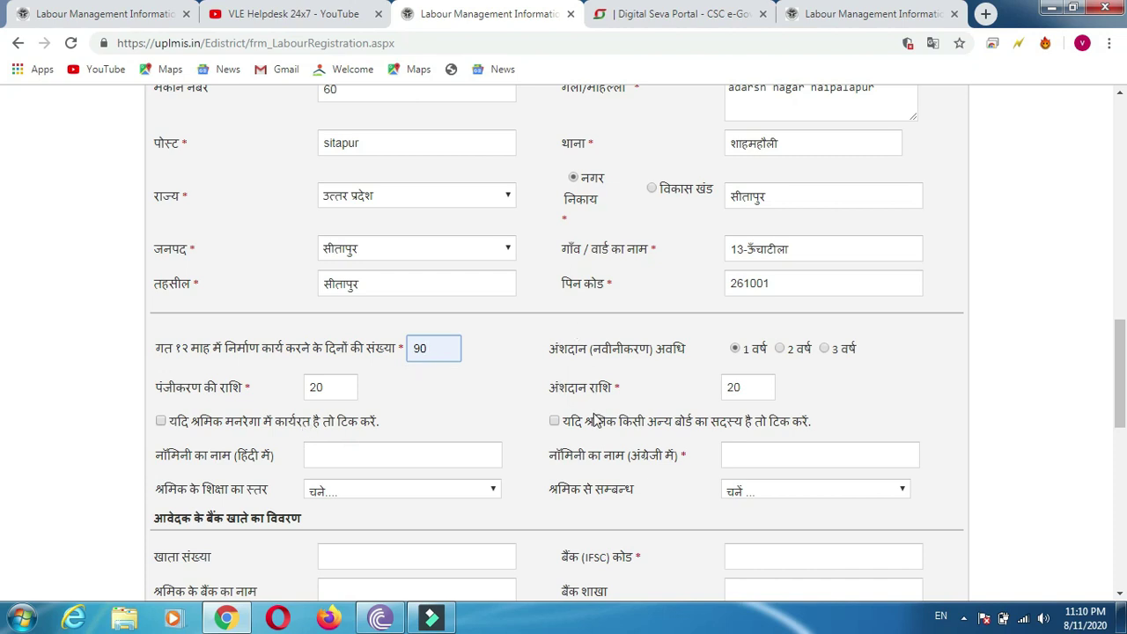
Step: Autofill the nominee's name in both the Hindi and English name fields
left_click(395, 462)
left_click(397, 490)
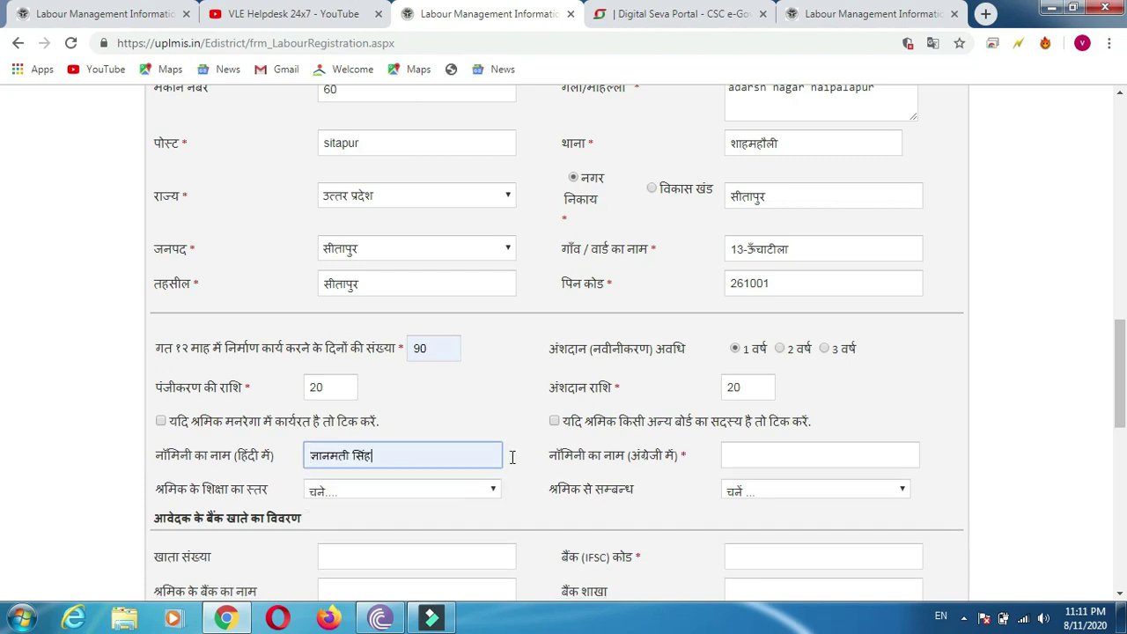
left_click(747, 455)
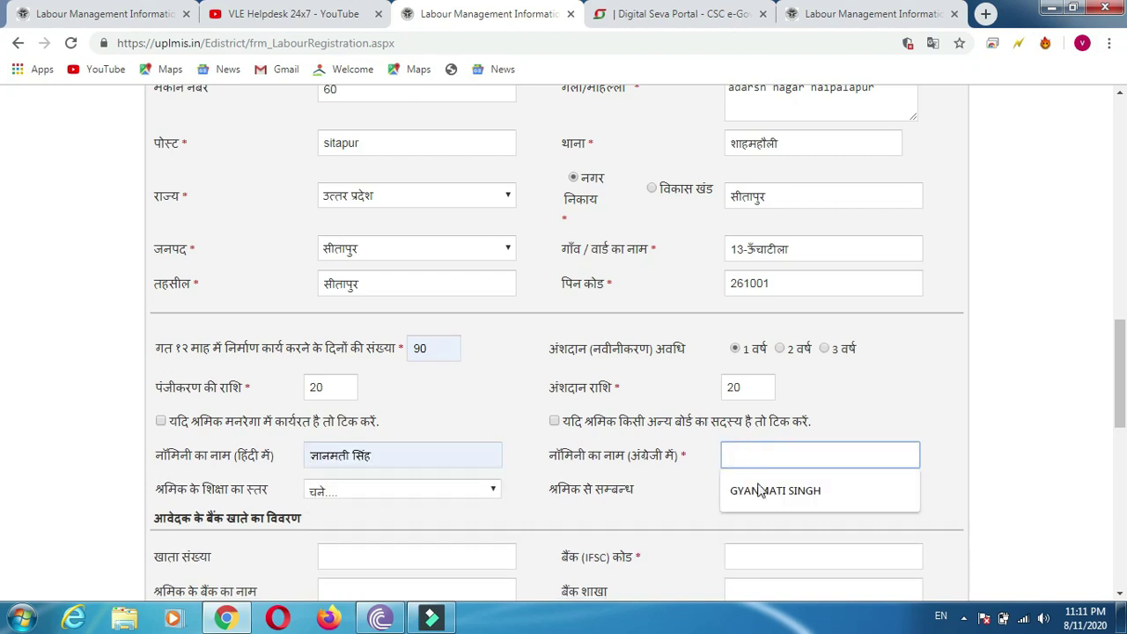
left_click(759, 498)
Step: Set education level to मेट्रिक and nominee relationship to माता, then scroll to attachments
left_click(455, 490)
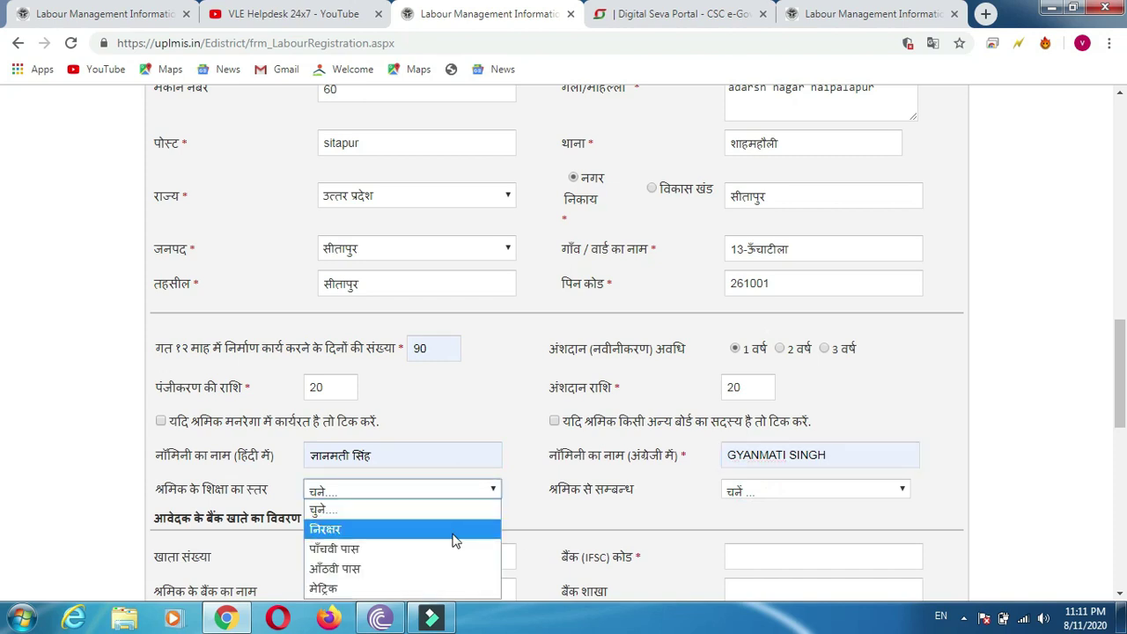
left_click(449, 584)
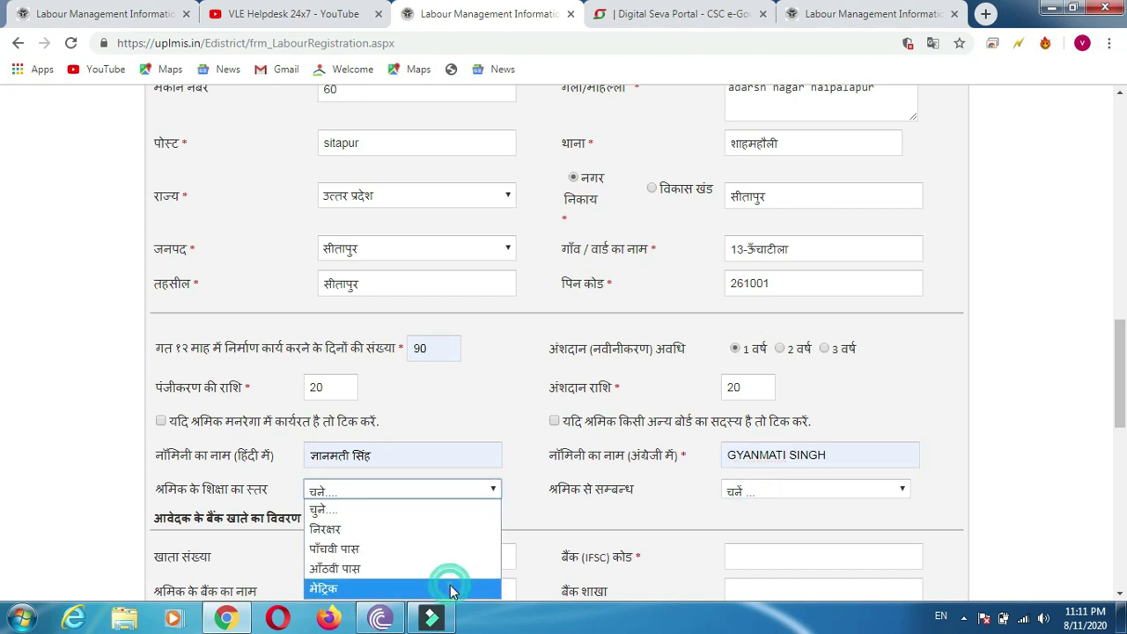
left_click(742, 494)
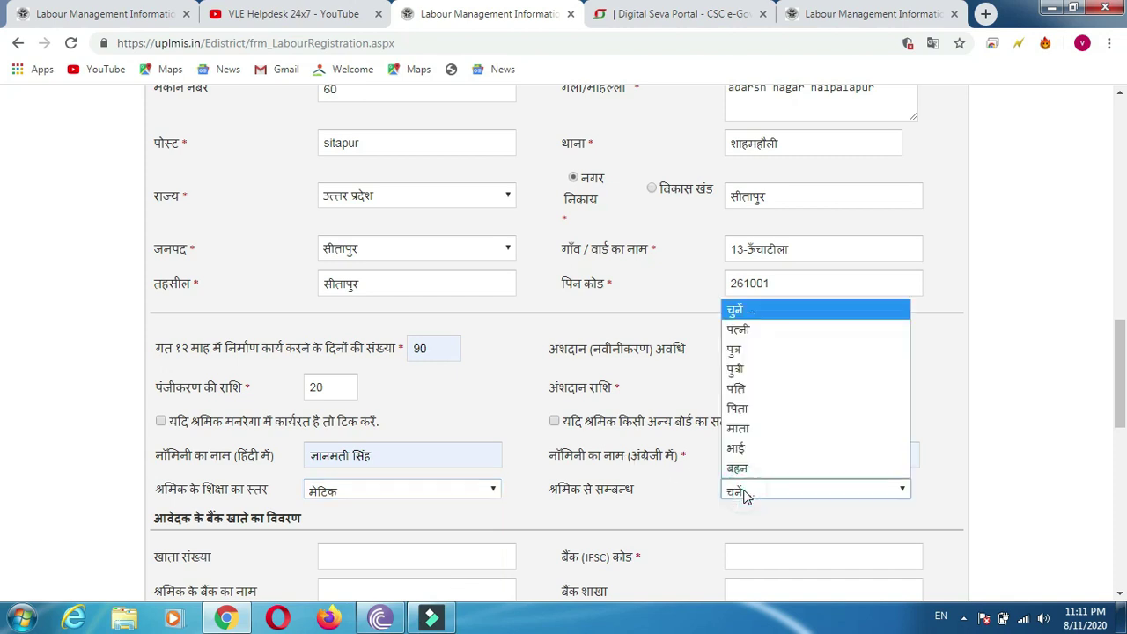
left_click(760, 427)
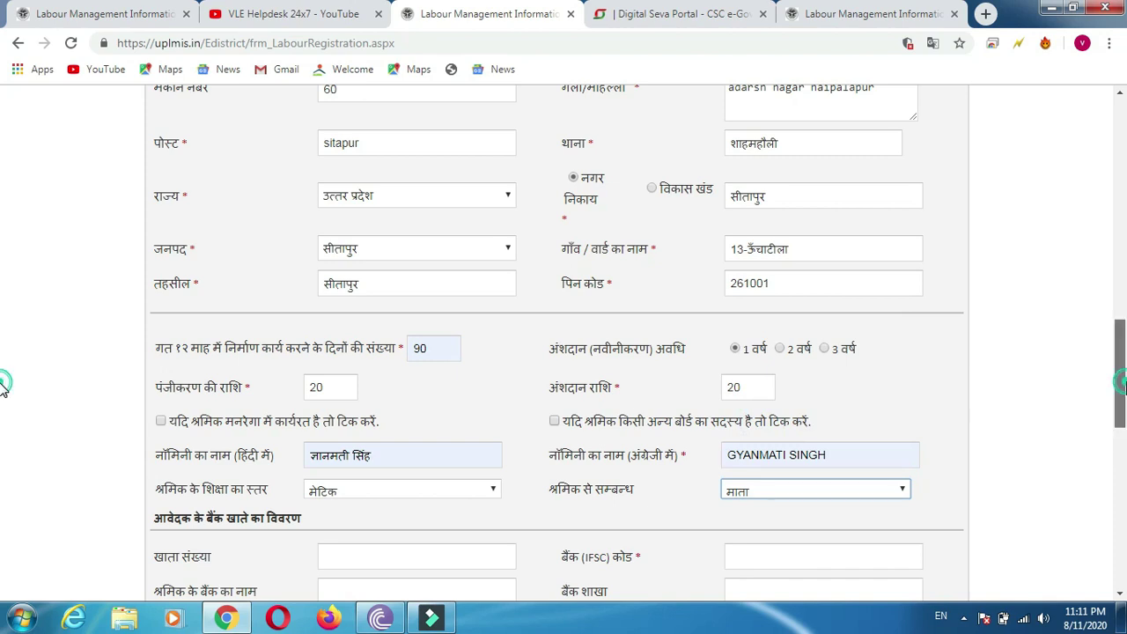
scroll(4, 392, "down", 3)
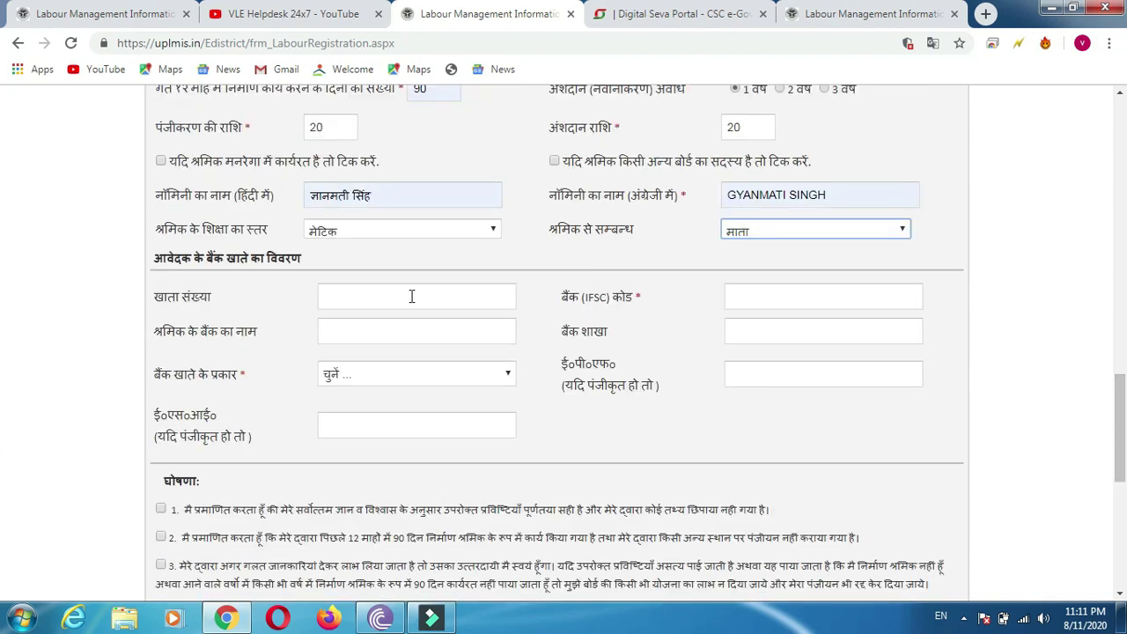
scroll(1122, 497, "down", 5)
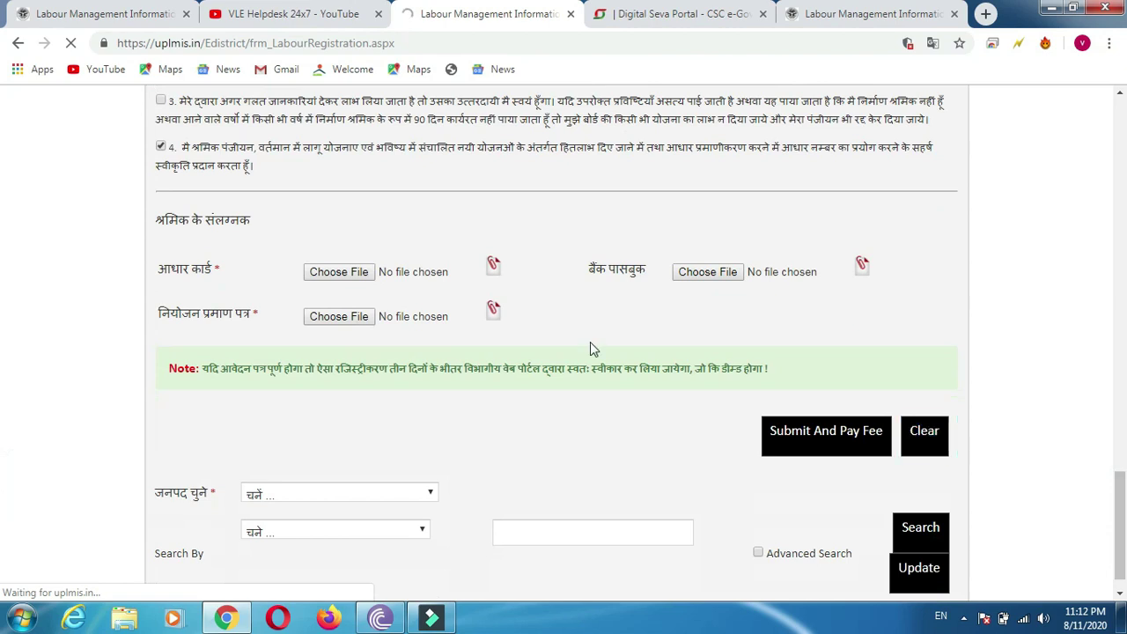